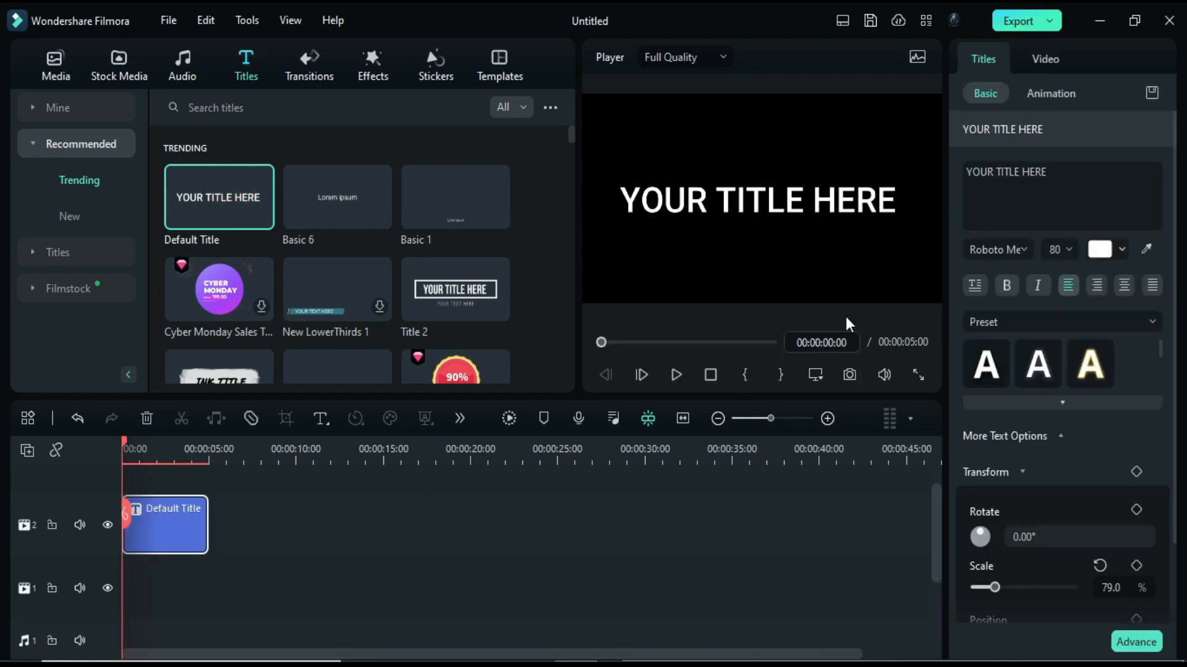
- Set the title's font to Impact and its size to 200
left_click(1014, 250)
left_click(987, 338)
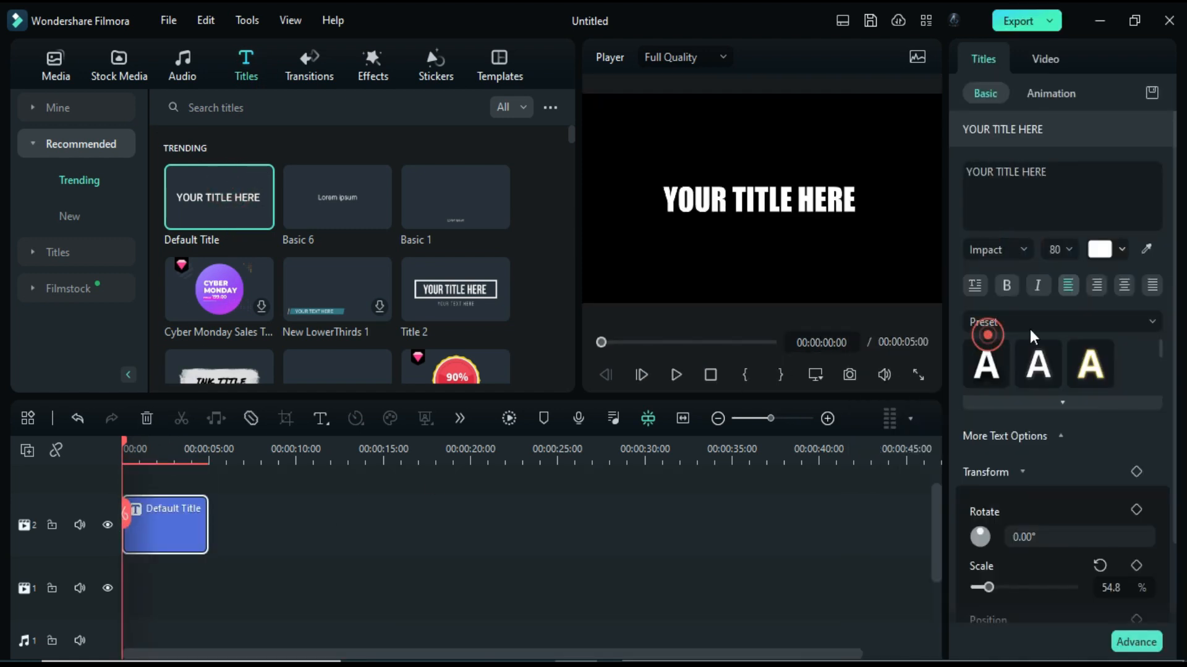
left_click(1056, 249)
type("200")
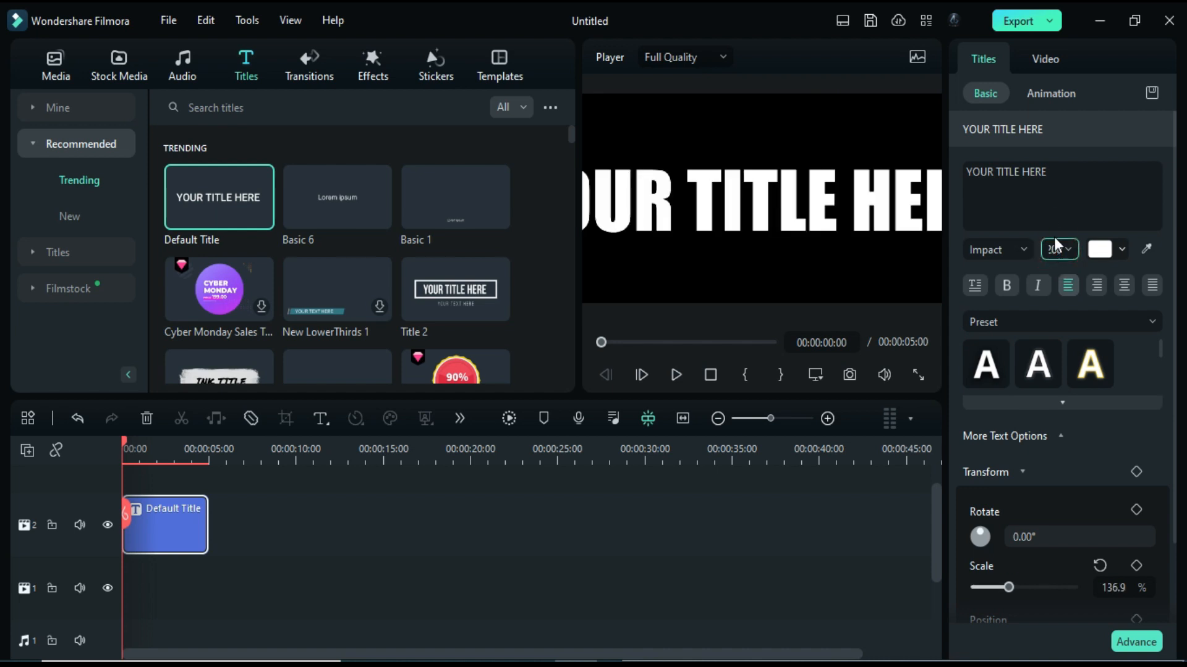
- Replace the title's placeholder text with TWIRL
left_click(1062, 166)
key("ctrl+a")
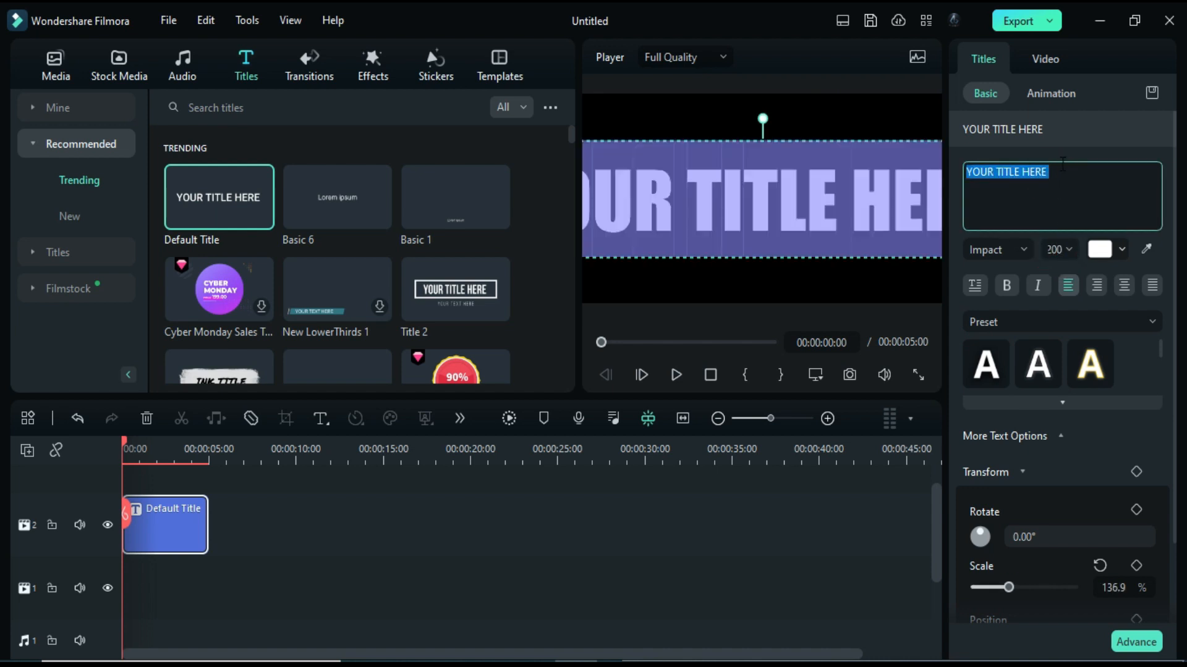
type("TWIRL")
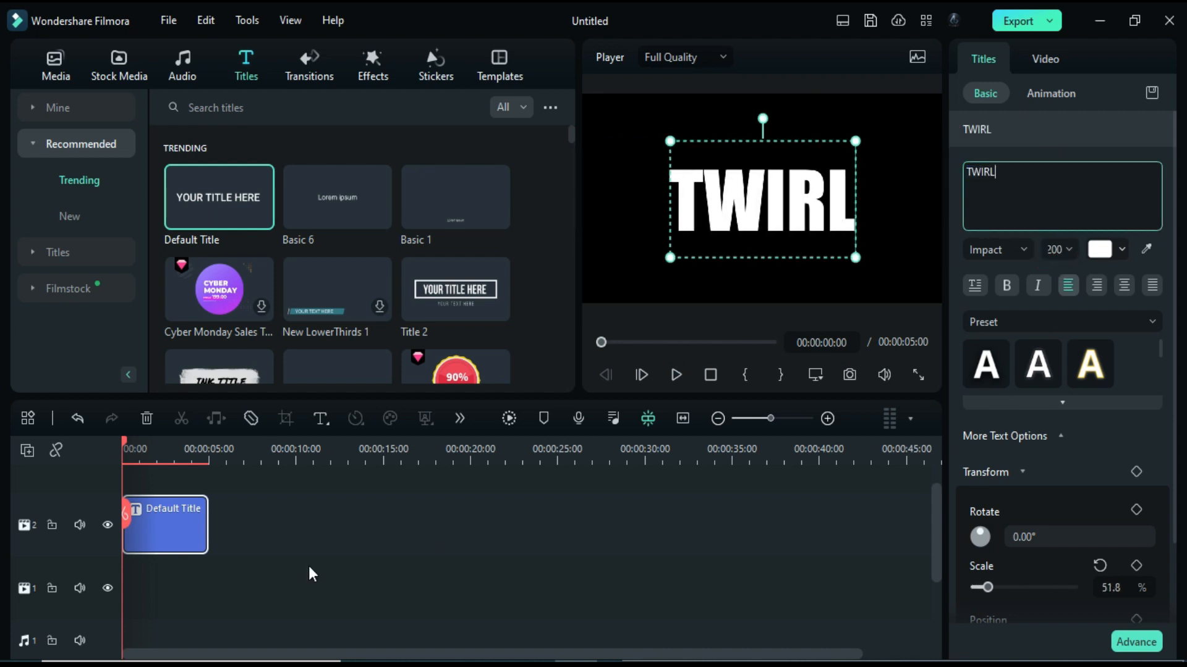
left_click(309, 568)
- Place the orange floral image Snapshot_5834 on the track above the title and set its blend mode to Multiply
left_click(56, 62)
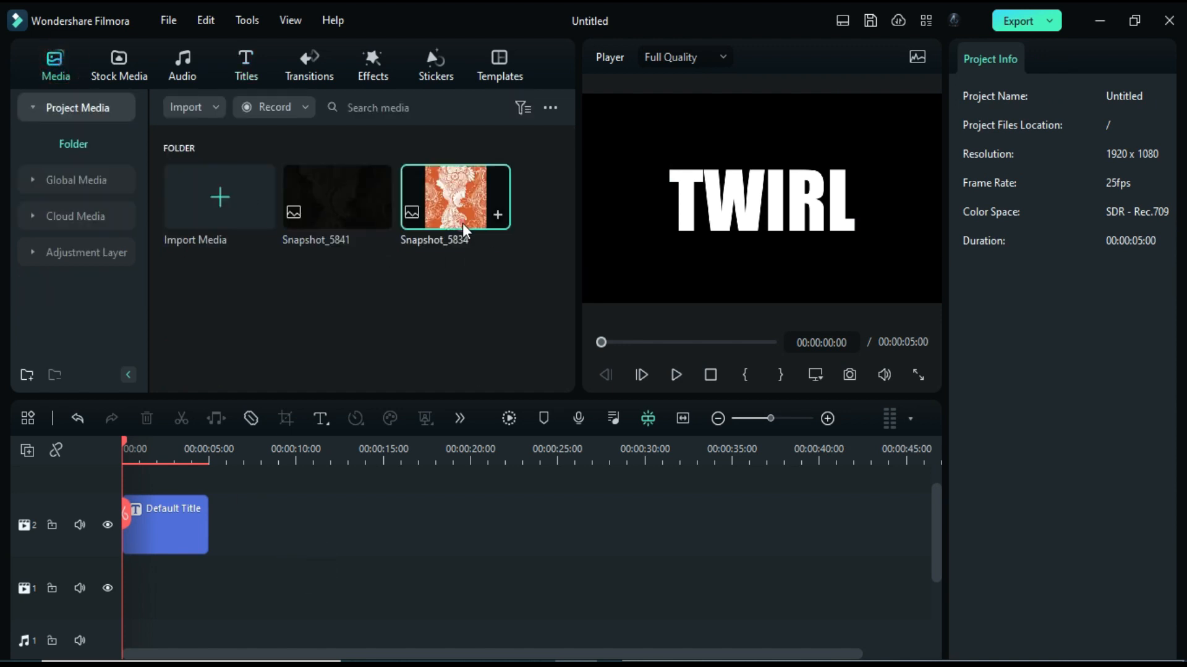
left_click_drag(462, 224, 147, 499)
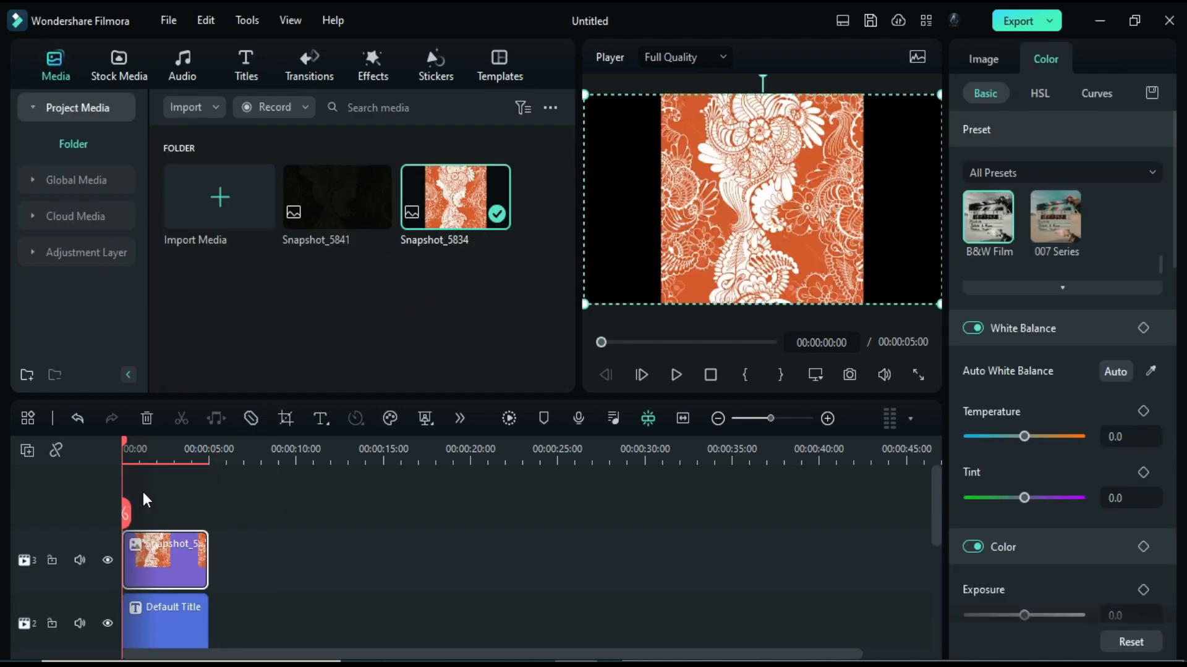
left_click(965, 60)
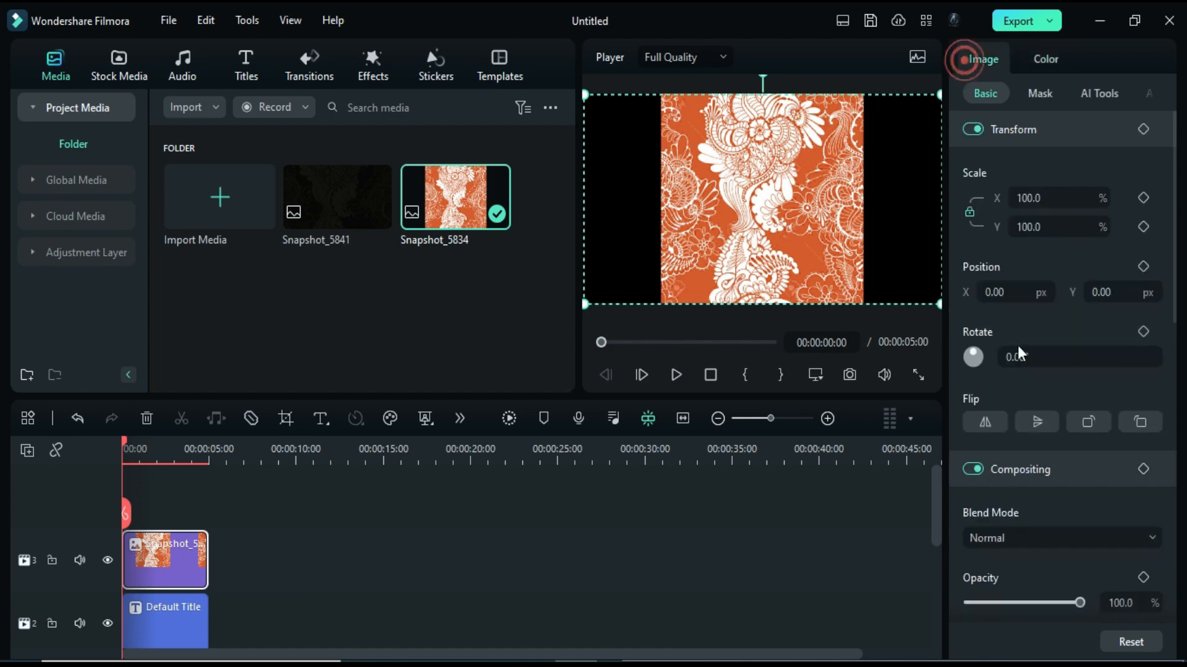
left_click(1064, 532)
scroll(1030, 365, "down", 2)
left_click(1026, 297)
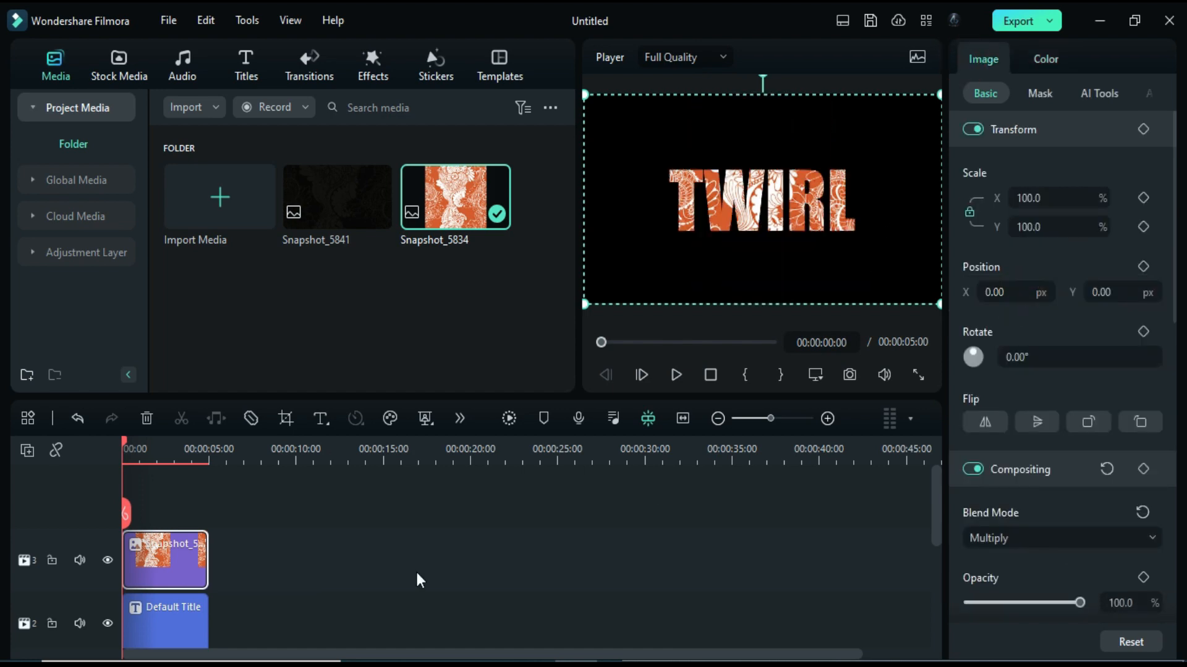
- Save a snapshot of the patterned TWIRL title to the project media
left_click(370, 574)
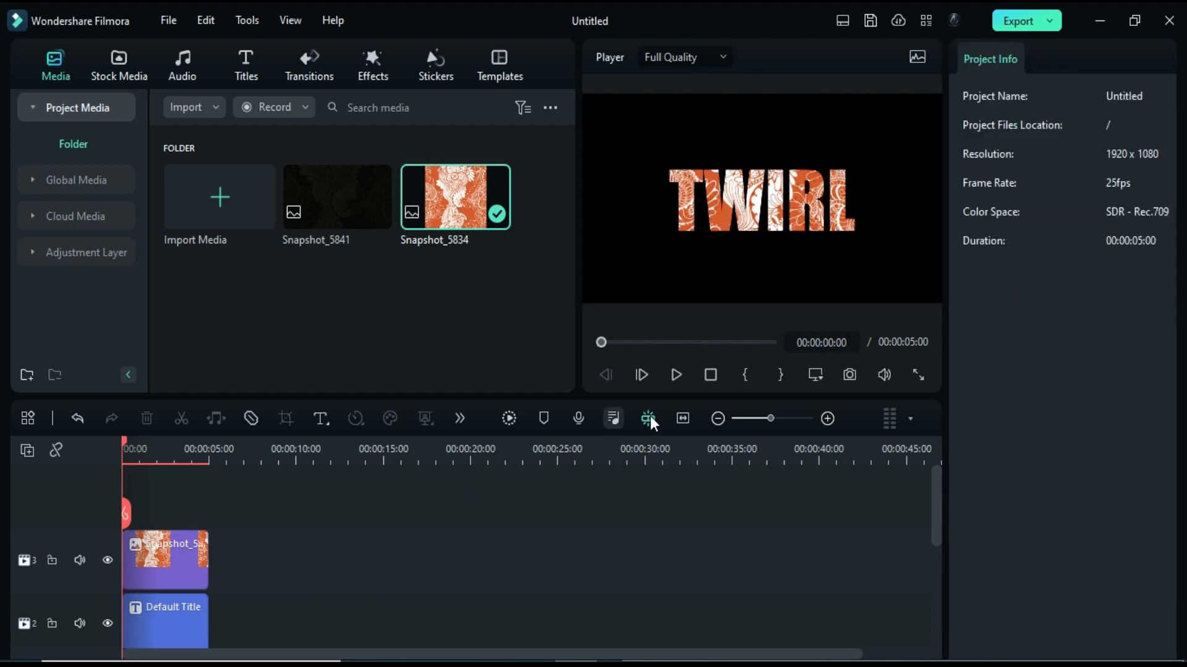
left_click(849, 374)
left_click(679, 355)
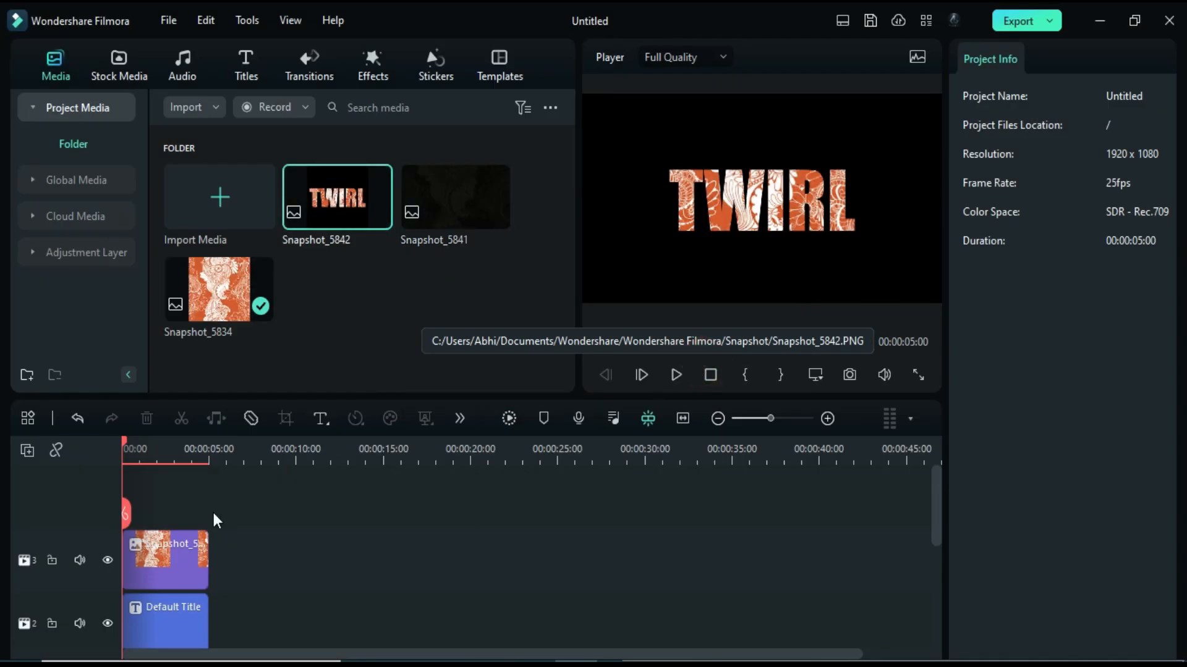
- Change the title text to EFFECT and save a snapshot of the patterned result to the project media
left_click(162, 611)
double_click(1102, 204)
type("EFFECT")
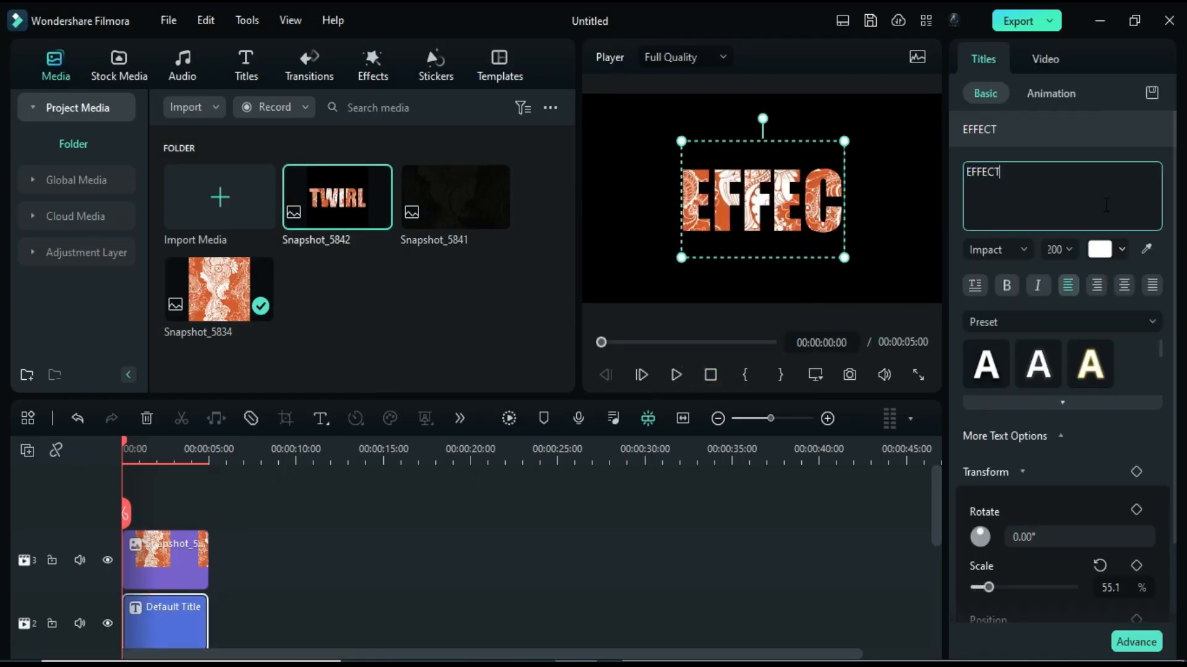
left_click(801, 467)
left_click(849, 375)
left_click(681, 357)
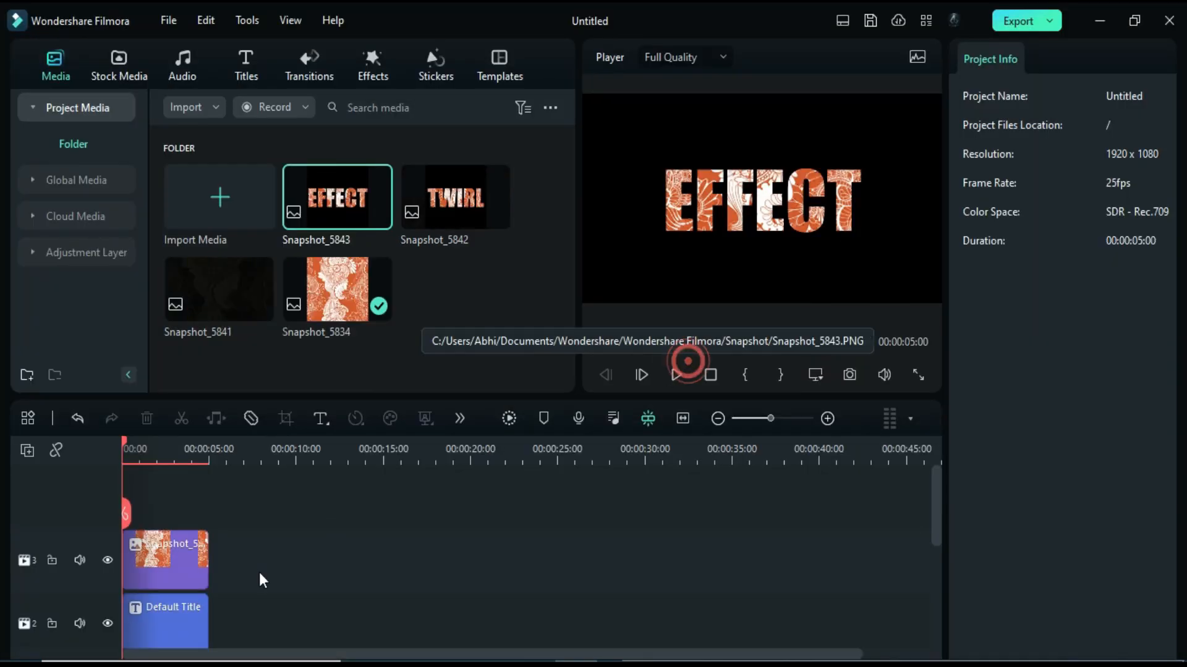
- Replace both timeline clips with the dark background Snapshot_5841 on track 2 and the TWIRL snapshot on track 3
left_click_drag(260, 581, 157, 621)
key("Delete")
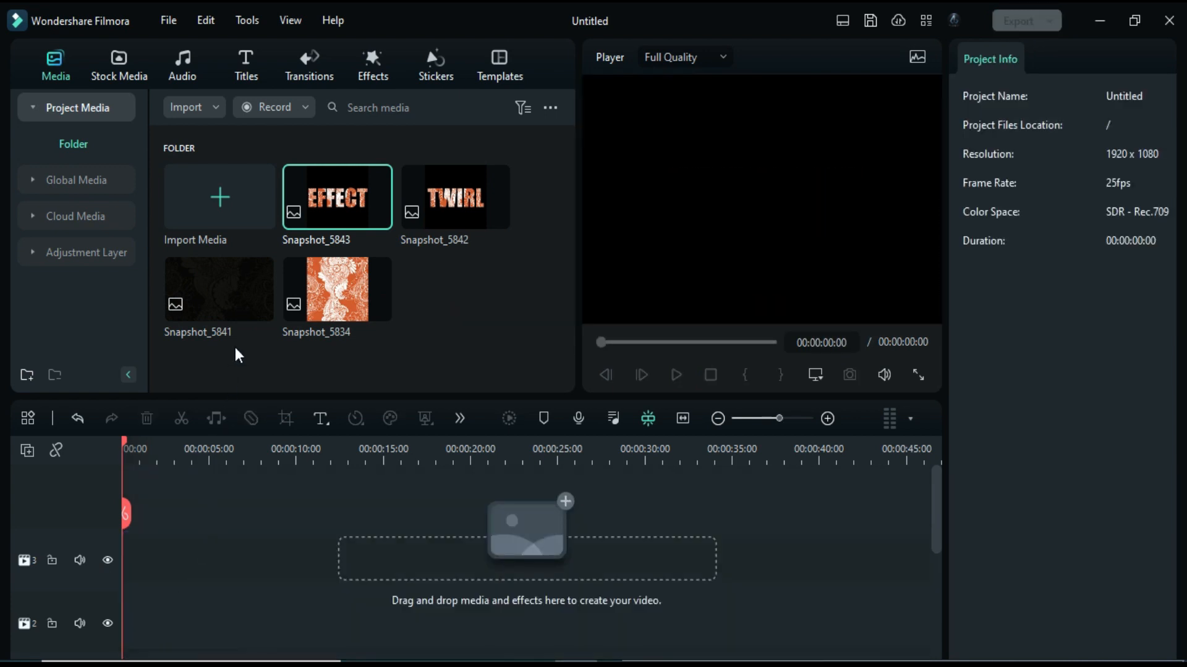
left_click_drag(235, 306, 126, 604)
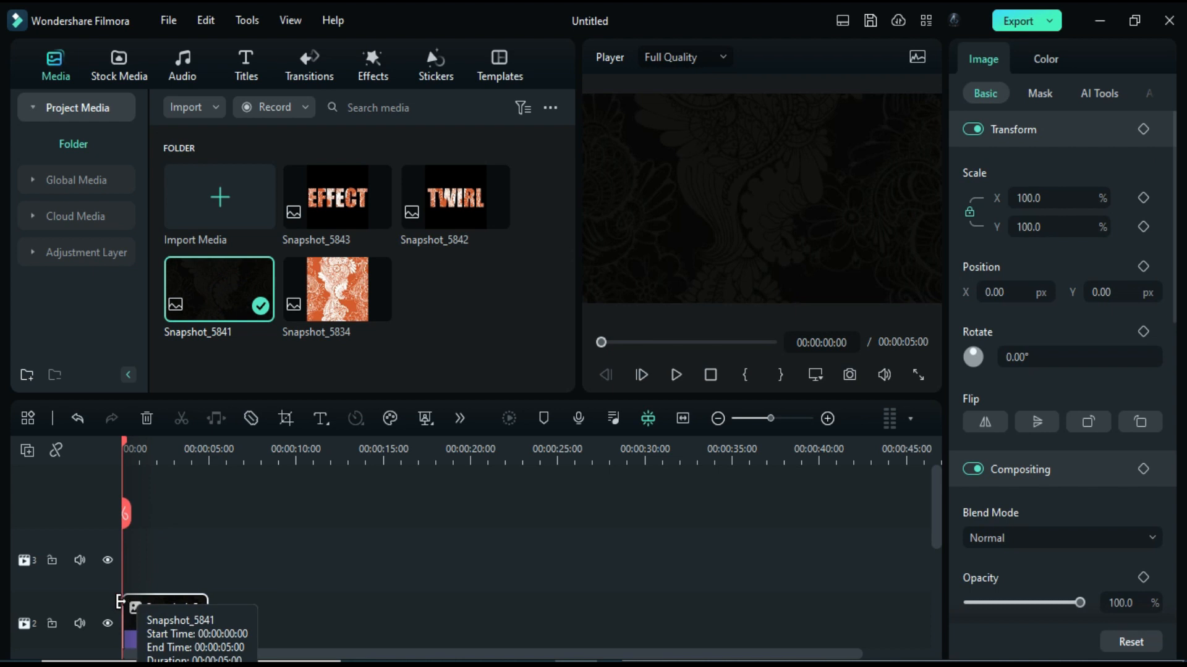
left_click_drag(431, 220, 106, 566)
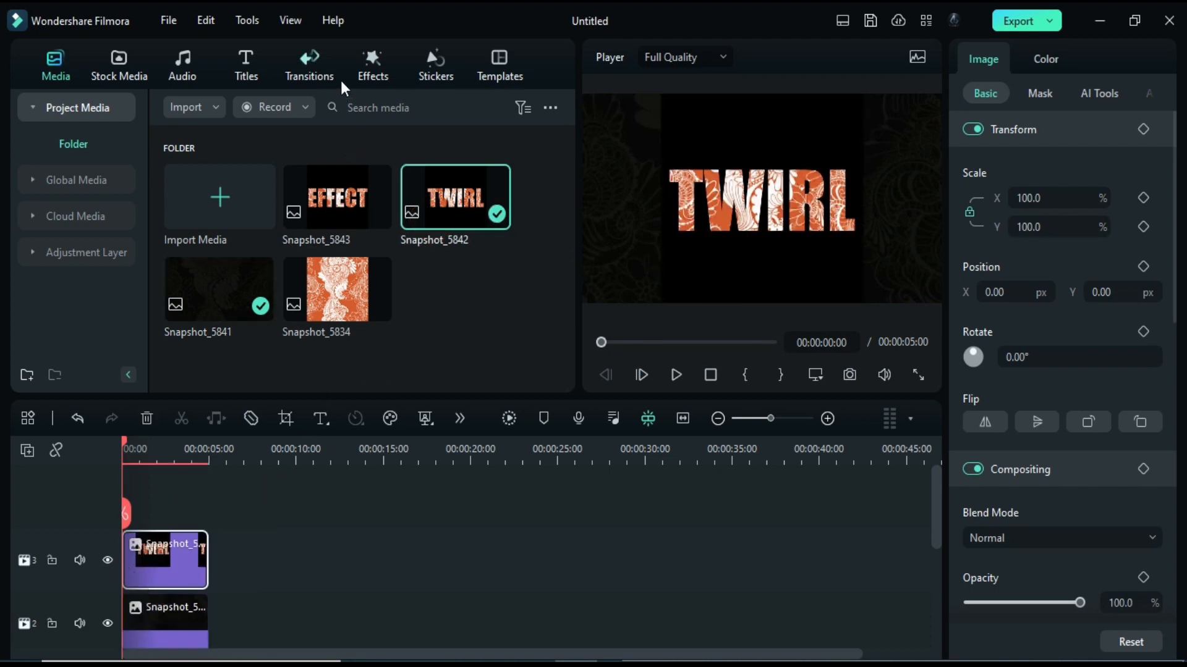
- Apply the downloaded Remove Black BG effect to the TWIRL clip
left_click(357, 58)
scroll(43, 135, "up", 5)
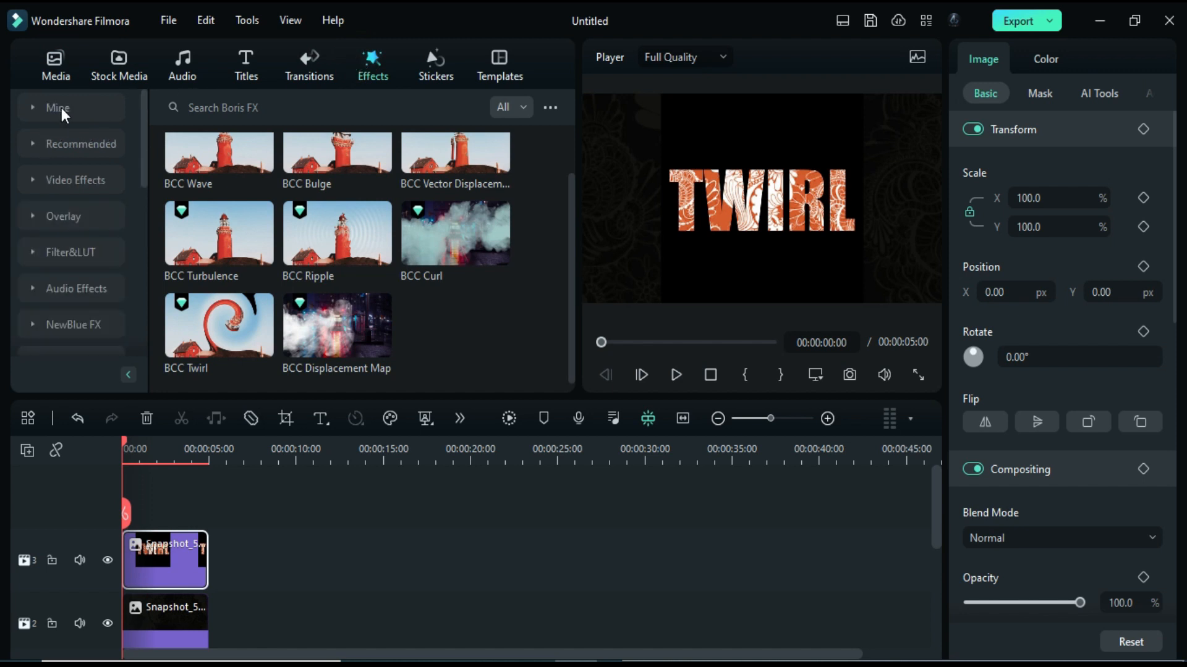
left_click(61, 108)
left_click(80, 180)
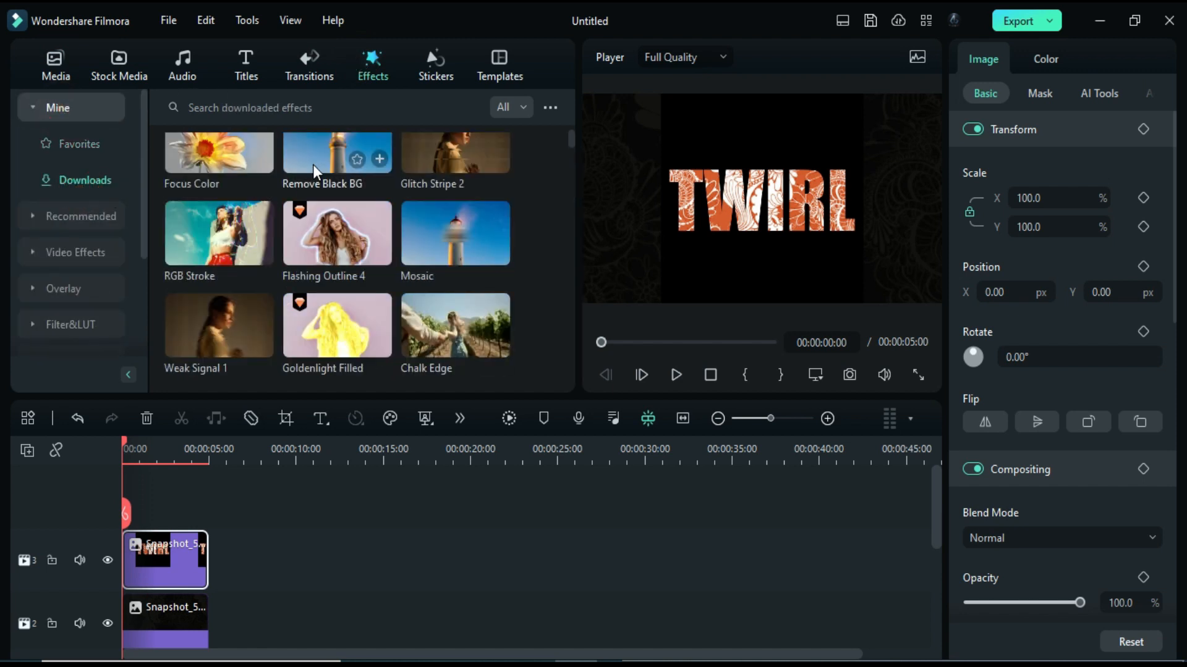
left_click_drag(312, 165, 158, 549)
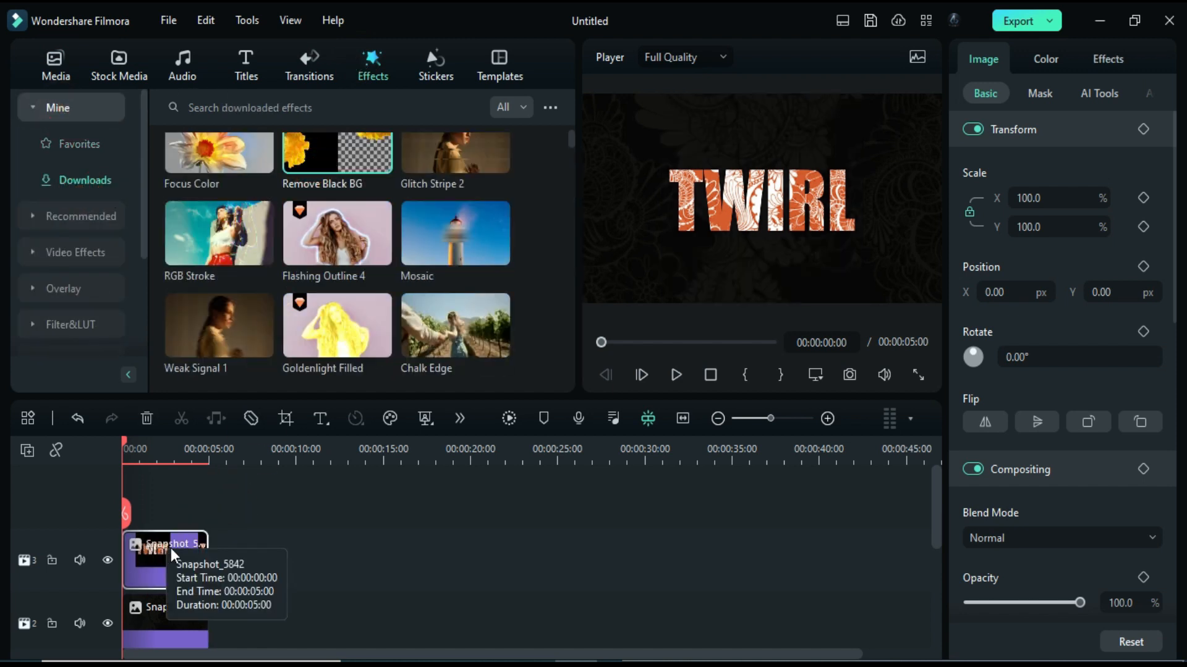
- Enable Drop Shadow on the TWIRL clip and set the shadow angle to 100°
scroll(1022, 556, "down", 4)
left_click(973, 431)
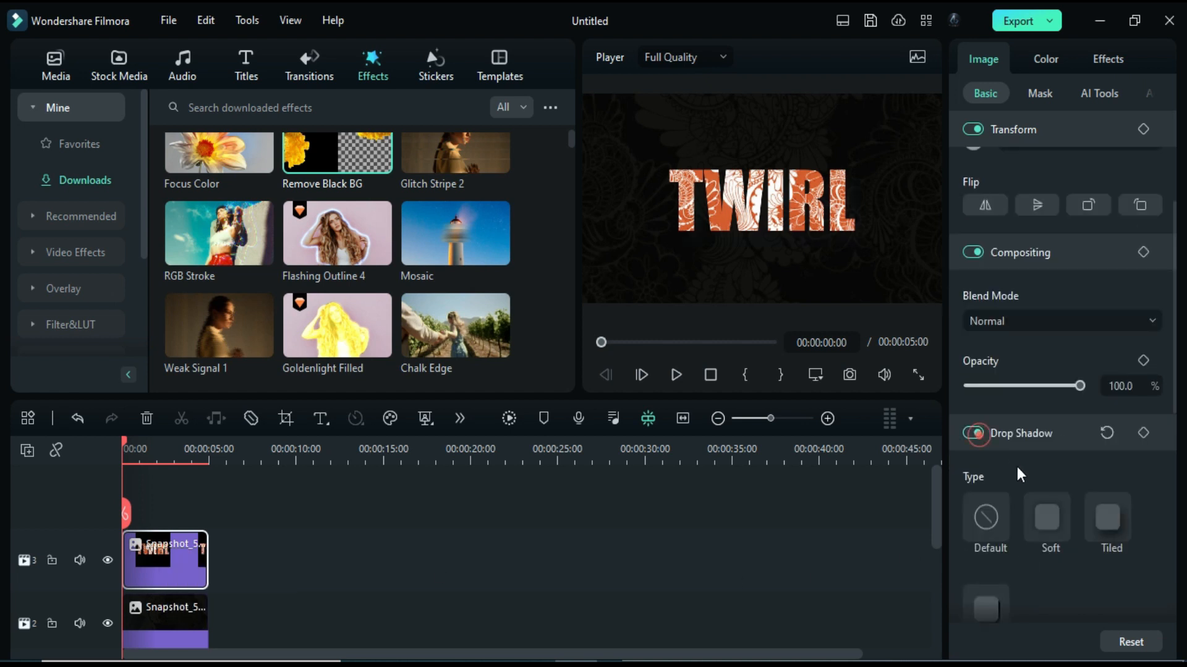
scroll(1057, 508, "down", 3)
scroll(1059, 517, "down", 1)
left_click(1030, 508)
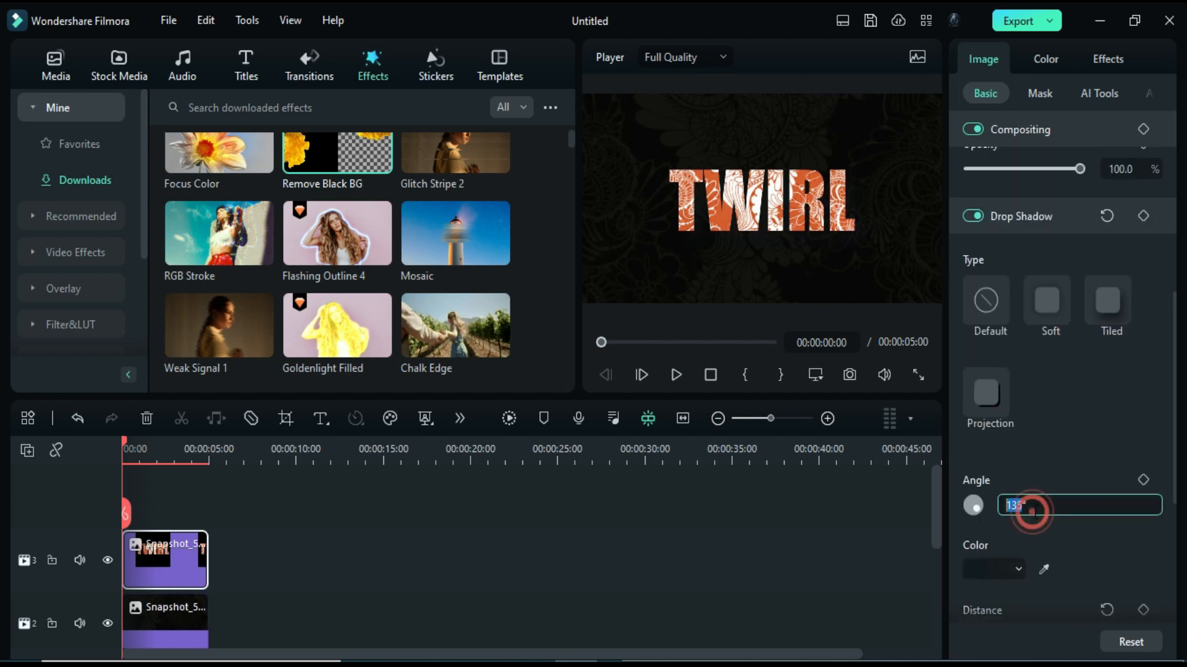
type("100")
key("Return")
- Set the drop shadow's color to black and its distance to 2%
left_click(981, 570)
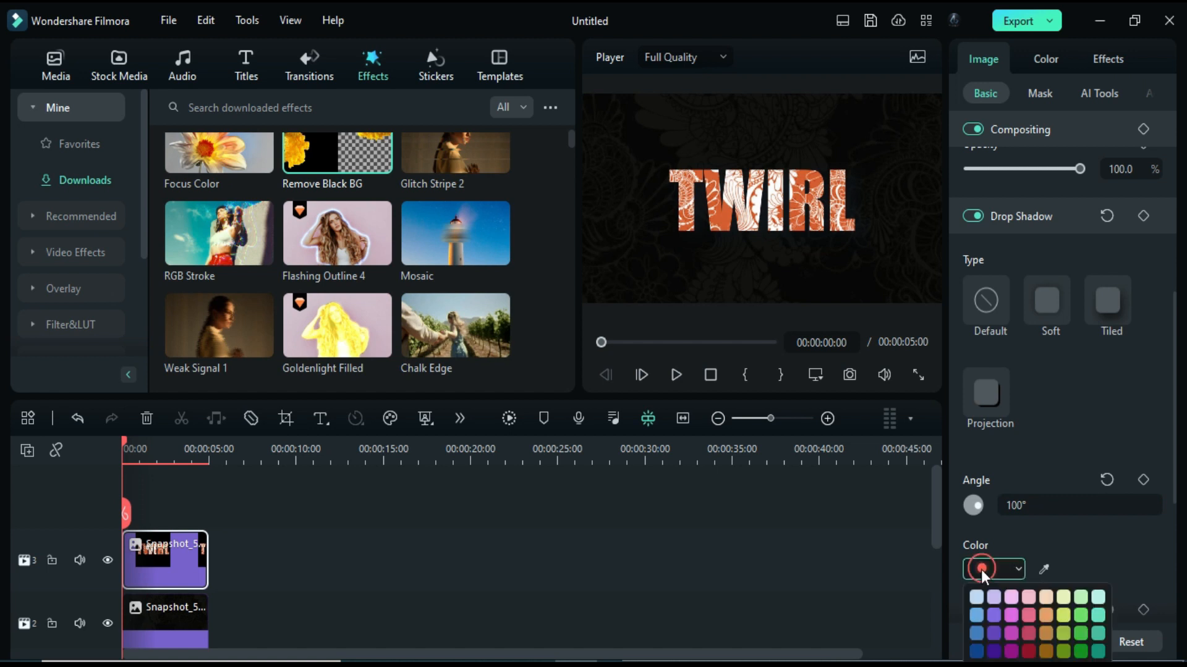
left_click(976, 615)
scroll(1040, 569, "down", 2)
left_click(1119, 525)
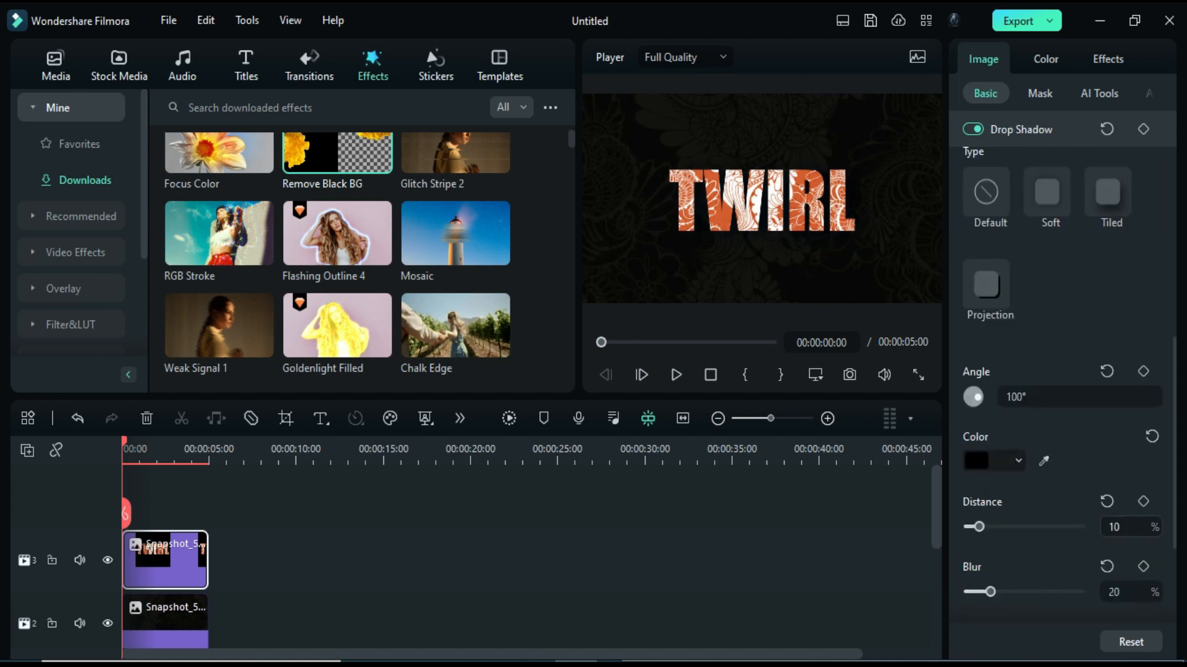
type("2")
scroll(1112, 593, "down", 1)
left_click(1073, 579)
left_click(196, 522)
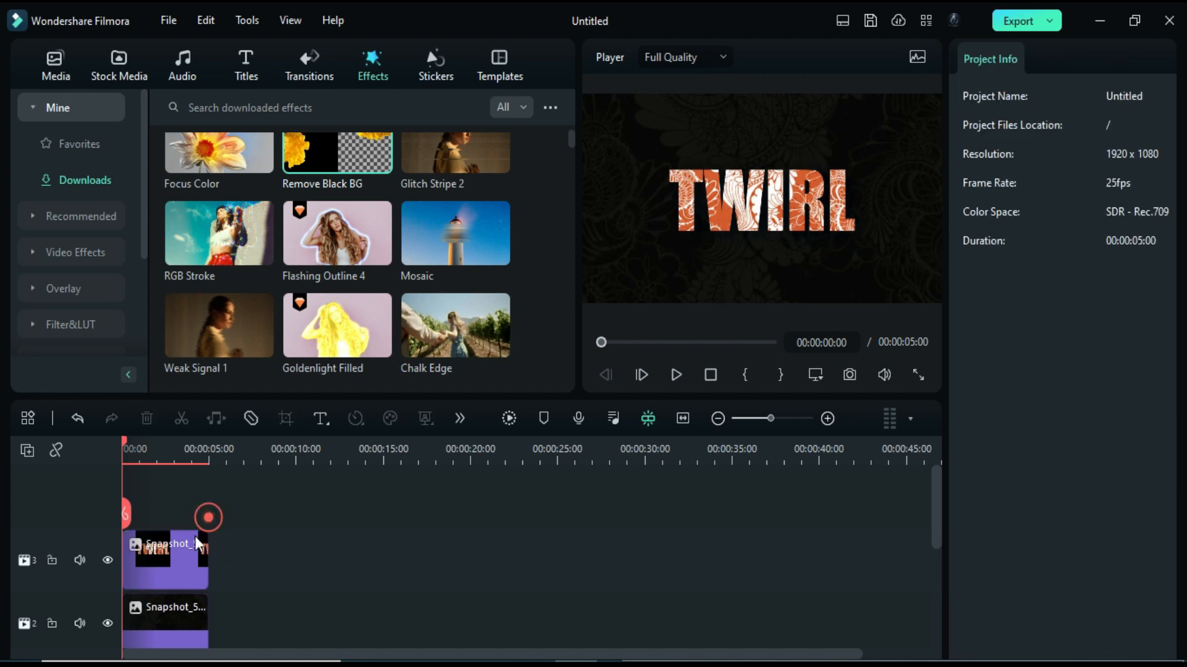
- Apply the Boris FX BCC Twirl effect to the TWIRL clip
left_click(183, 561)
scroll(73, 323, "down", 3)
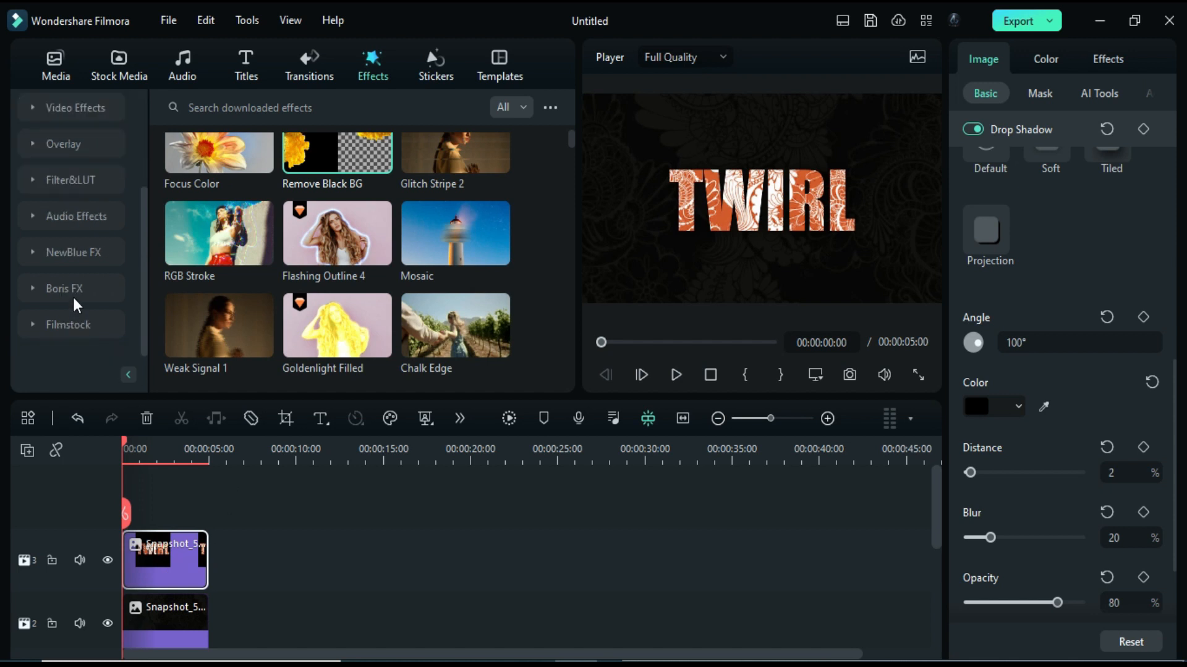
left_click(72, 293)
left_click_drag(201, 314, 159, 567)
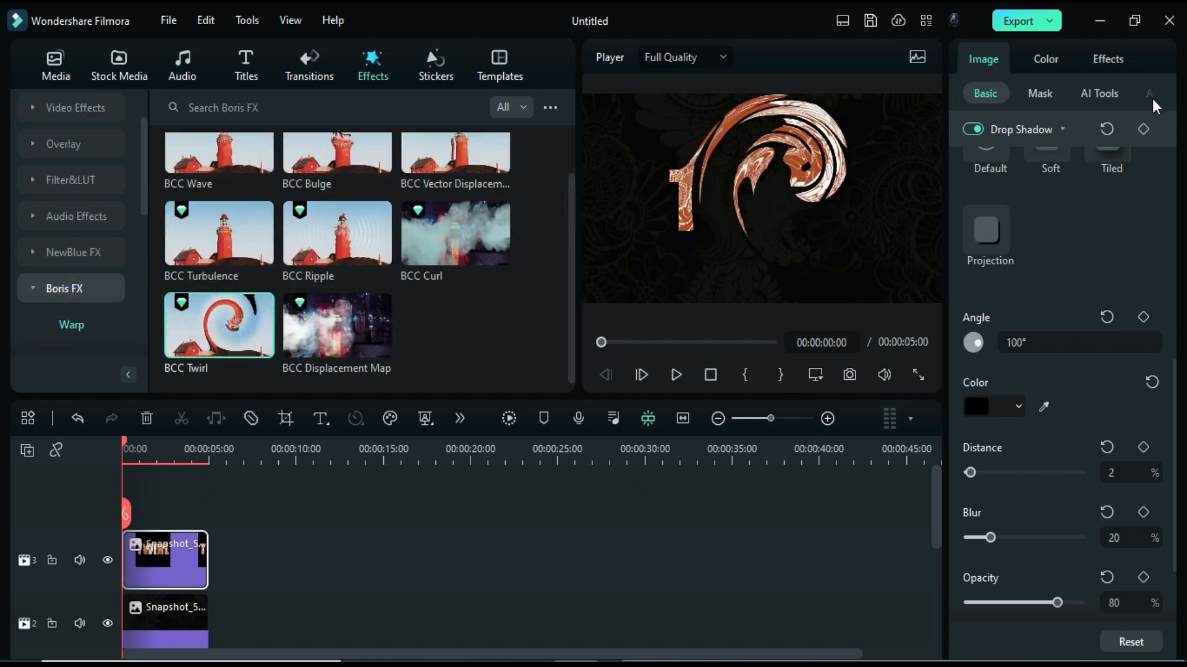
- Center the BCC Twirl effect by setting Twirl Center to X 0.50 and Y 0.50
left_click(1119, 54)
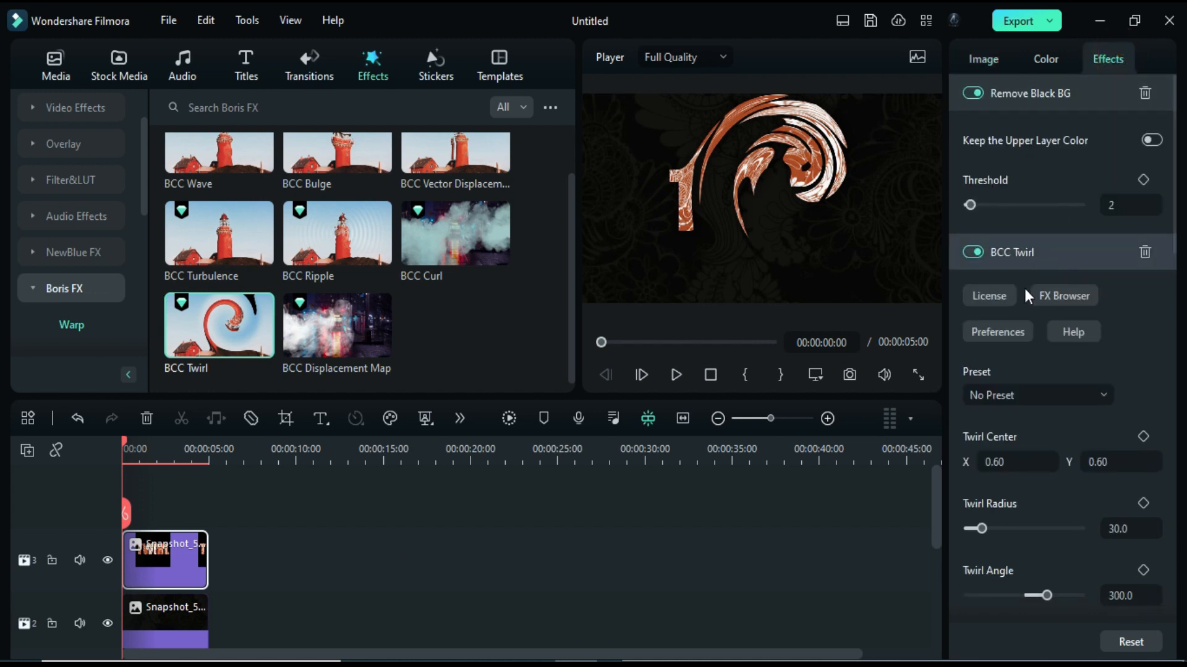
left_click(1008, 464)
type(".5")
key("Tab")
type(".")
key("Tab")
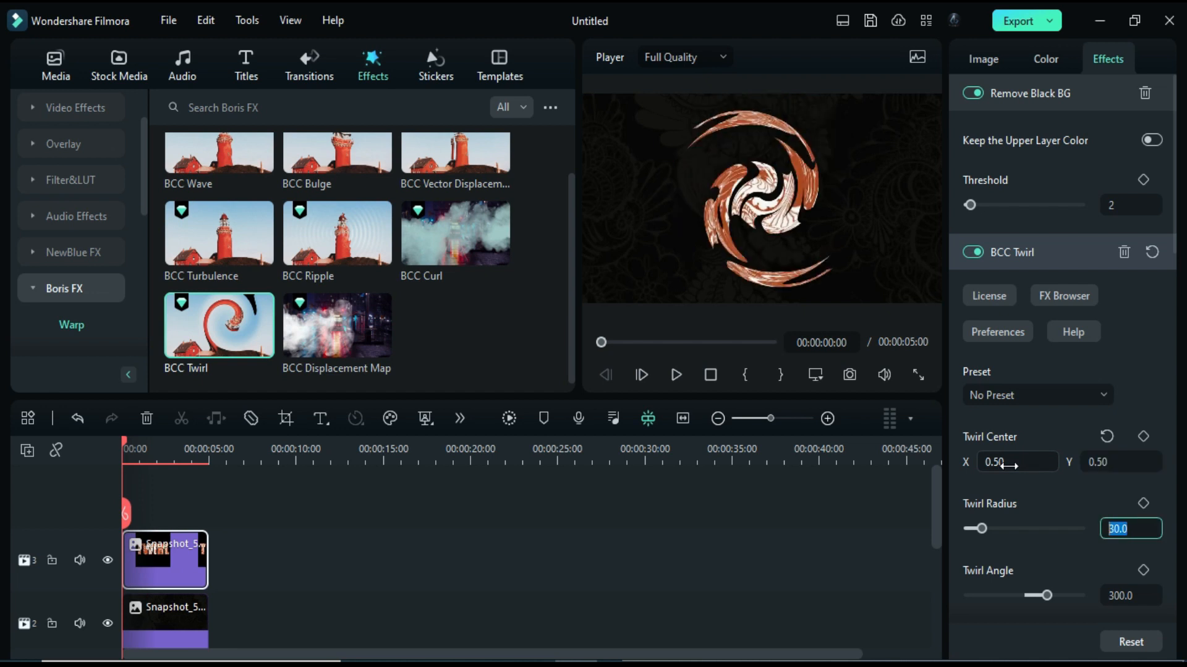
- Set the Twirl Radius to 44.9 and the Twirl Angle to 348.8
type("44.9")
key("Tab")
type("34")
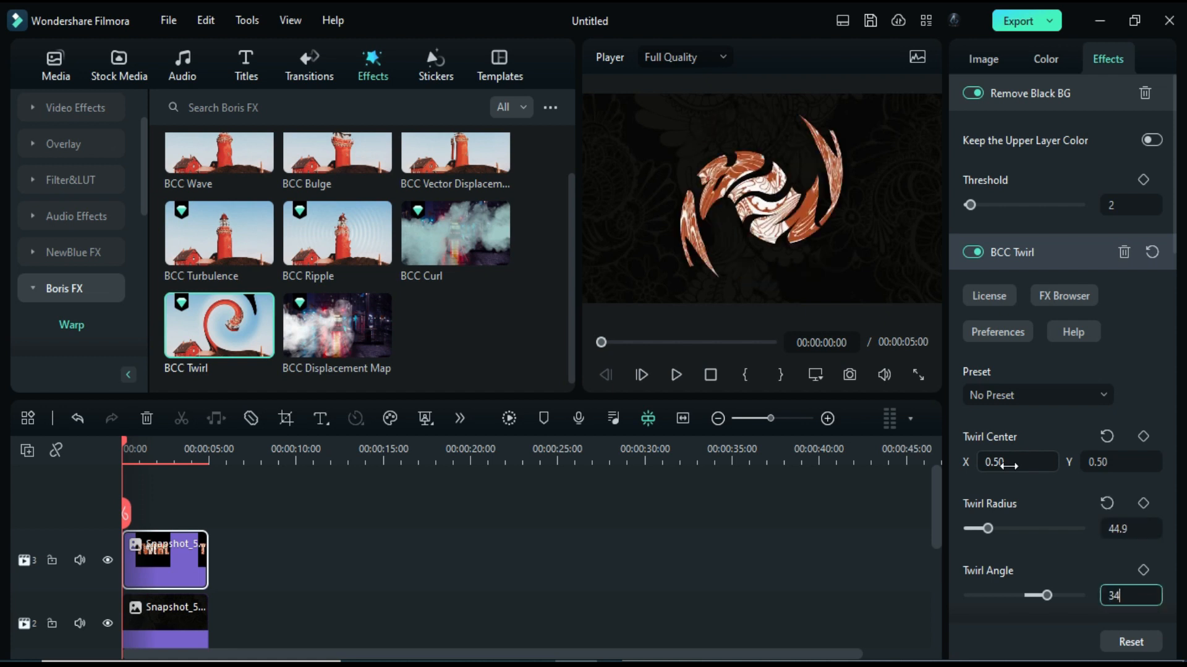
key("Return")
- Set the Twirl Style to Two Way and Outside Soften to 29
scroll(1008, 470, "down", 3)
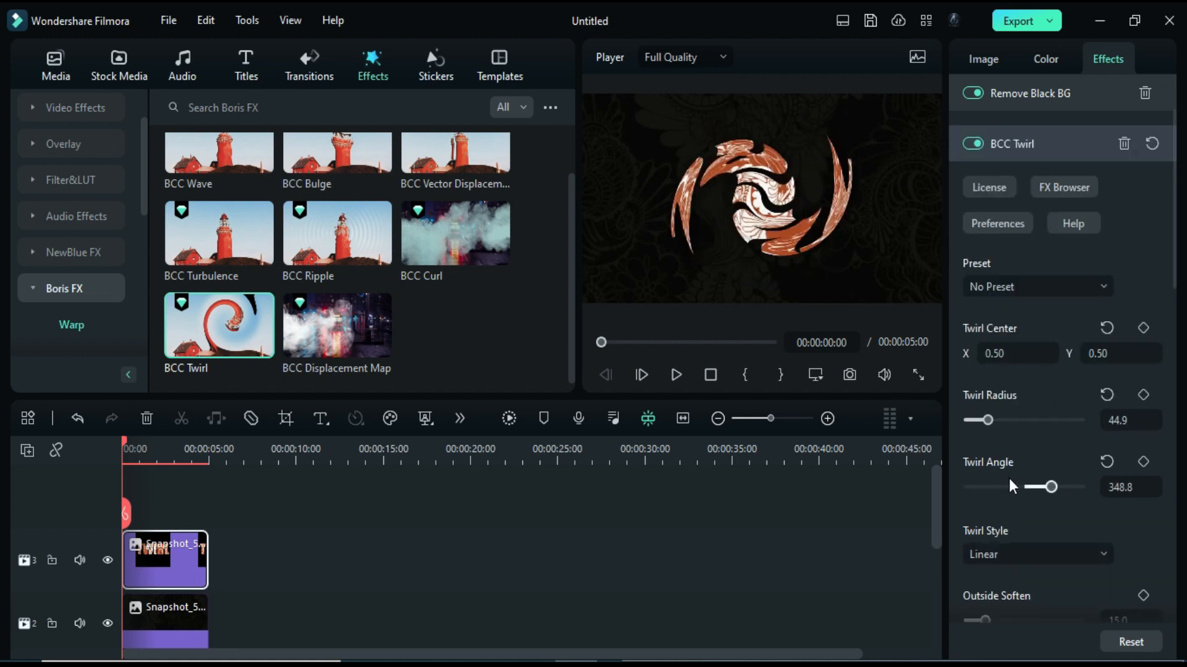
left_click(1050, 502)
left_click(1051, 612)
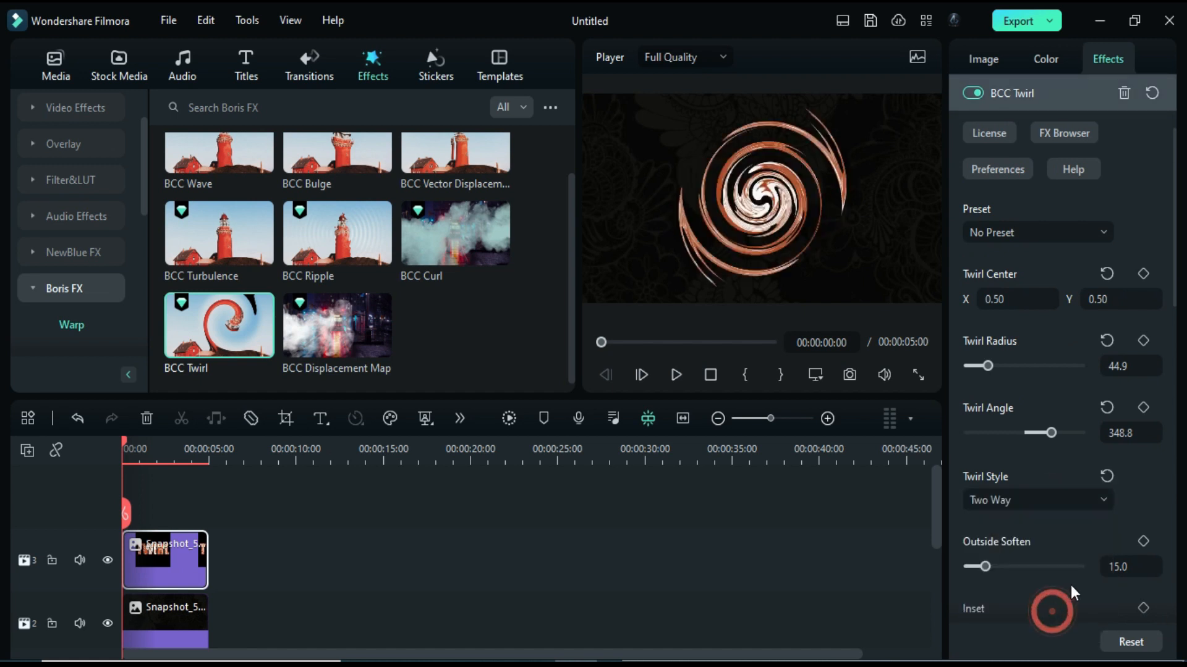
scroll(1088, 556, "down", 2)
left_click(1113, 516)
type("2")
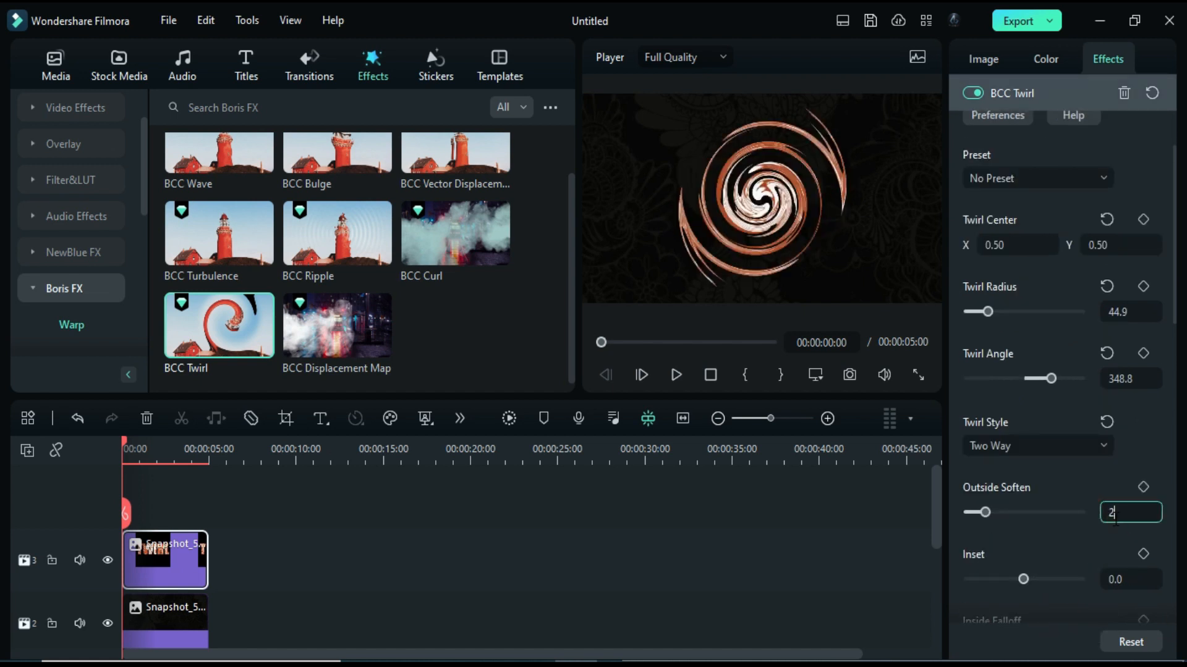
type("9")
key("Tab")
- Set the twirl's Inset to 10 and its Inside Falloff to 15
scroll(1122, 562, "down", 1)
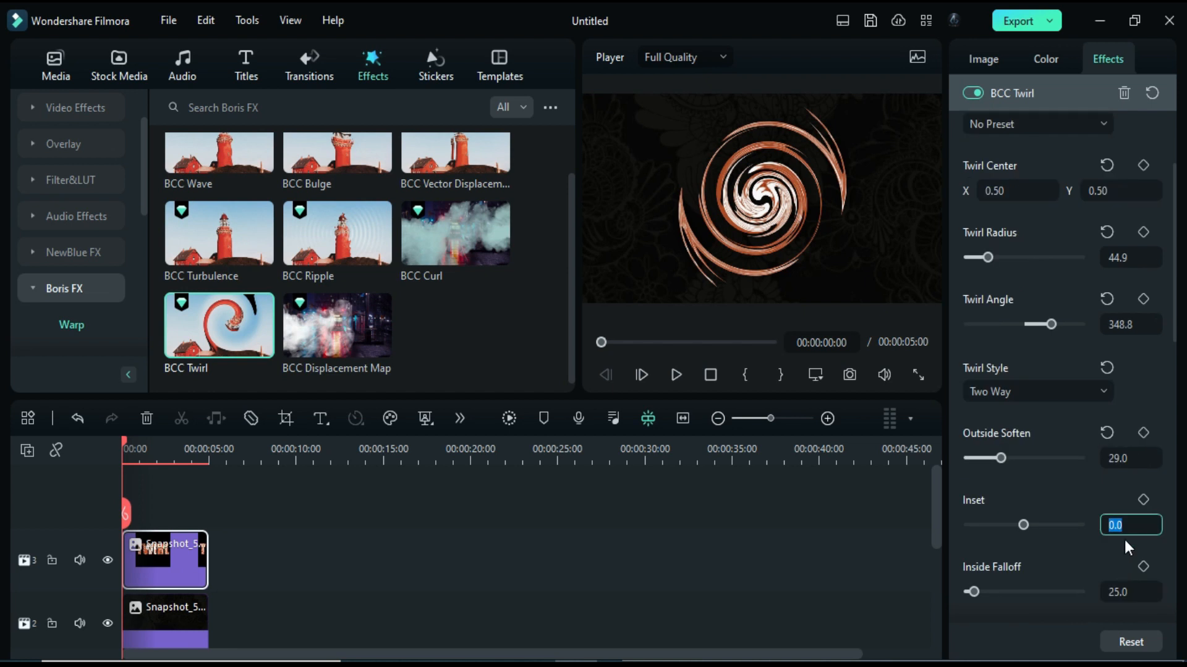
type("10")
key("Return")
scroll(1123, 543, "down", 1)
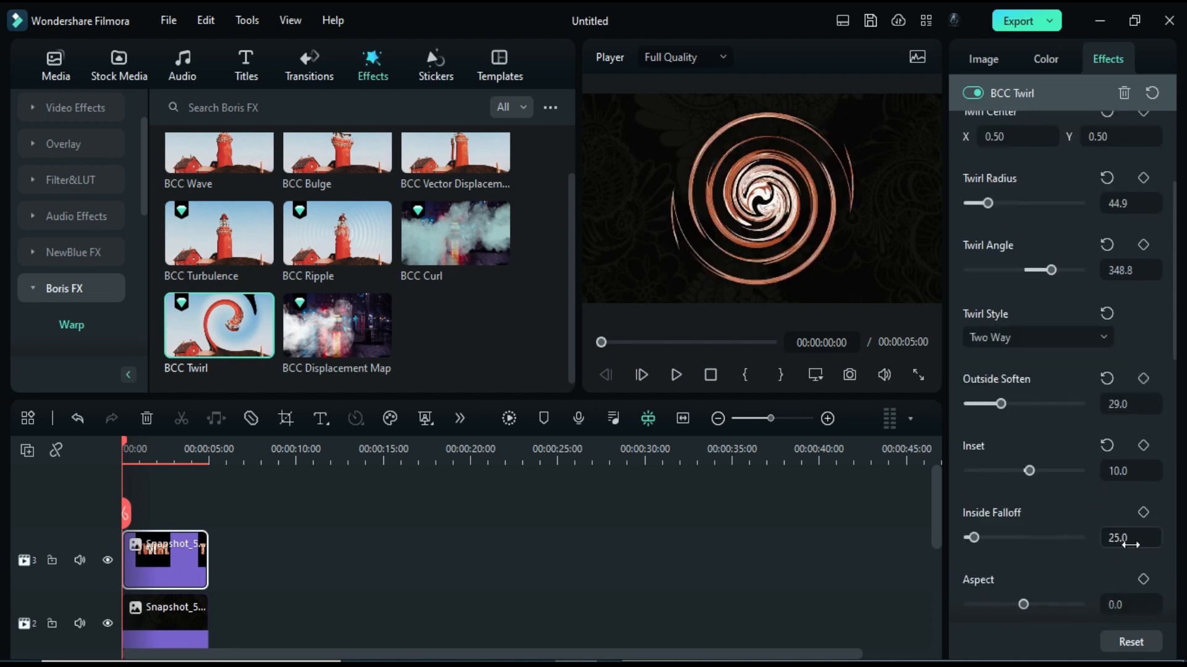
left_click(1130, 539)
type("15")
key("Return")
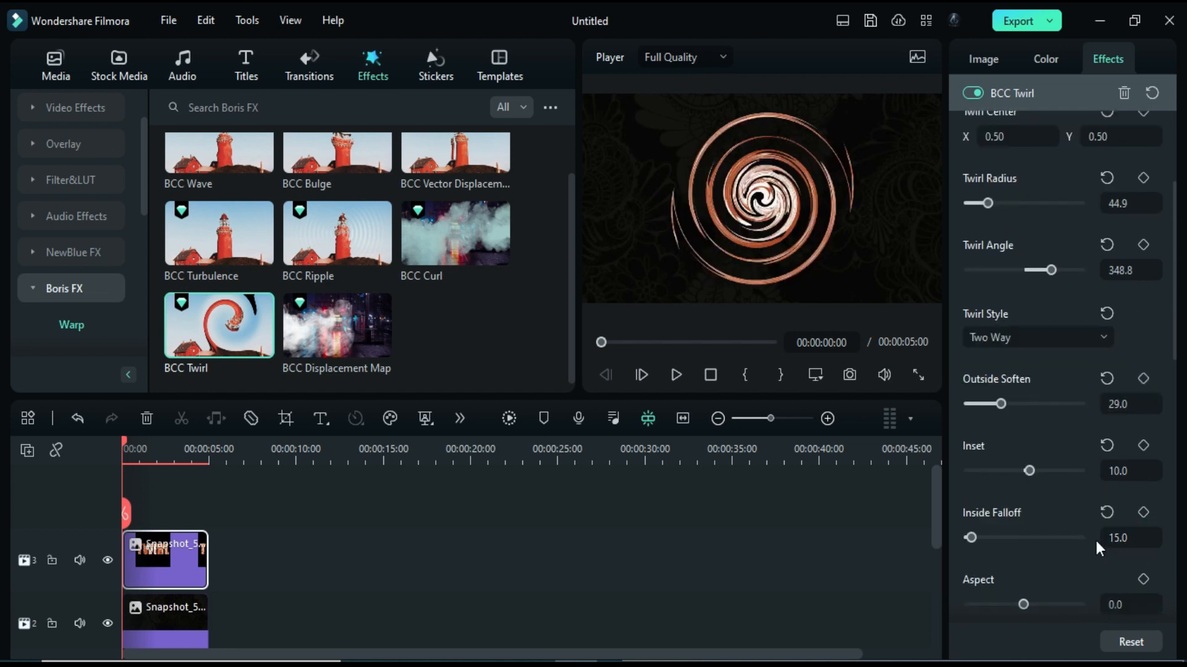
- Add keyframes at the clip's start for Inside Falloff, Inset, Outside Soften, Twirl Angle and Twirl Radius
left_click(1143, 512)
left_click(1142, 445)
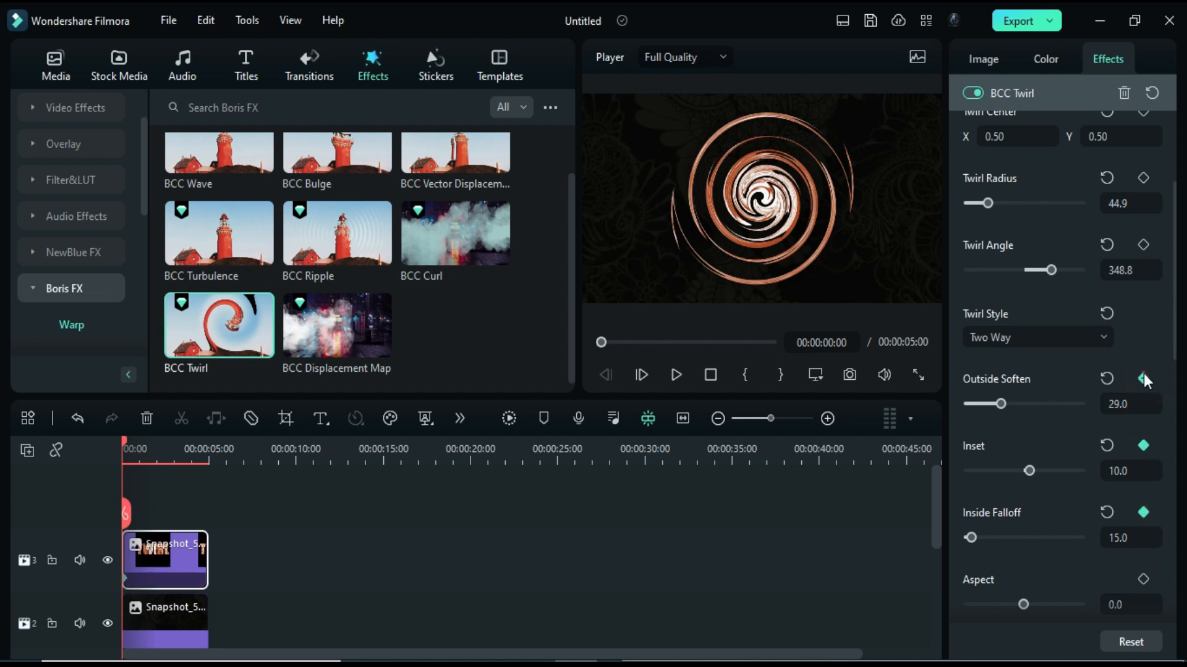
scroll(1143, 378, "up", 1)
left_click(1142, 300)
left_click(1143, 232)
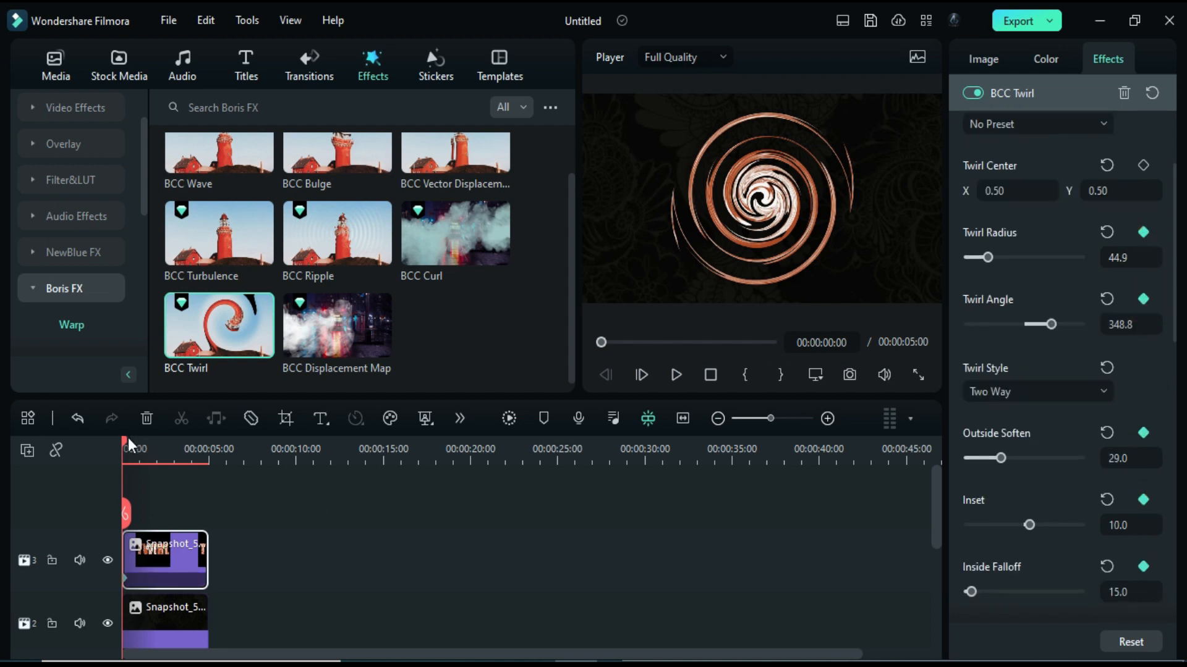
- Keyframe the TWIRL clip's Twirl Radius to 0 at 00:00:00:20
left_click_drag(127, 438, 139, 439)
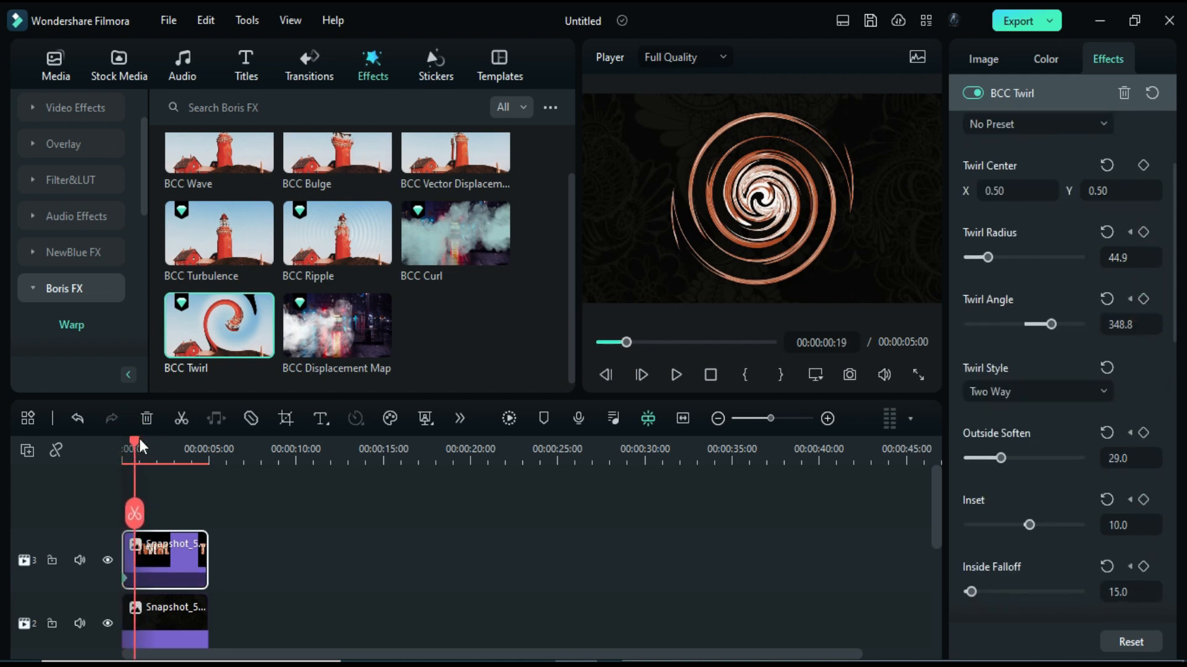
key("Right")
left_click_drag(988, 258, 968, 258)
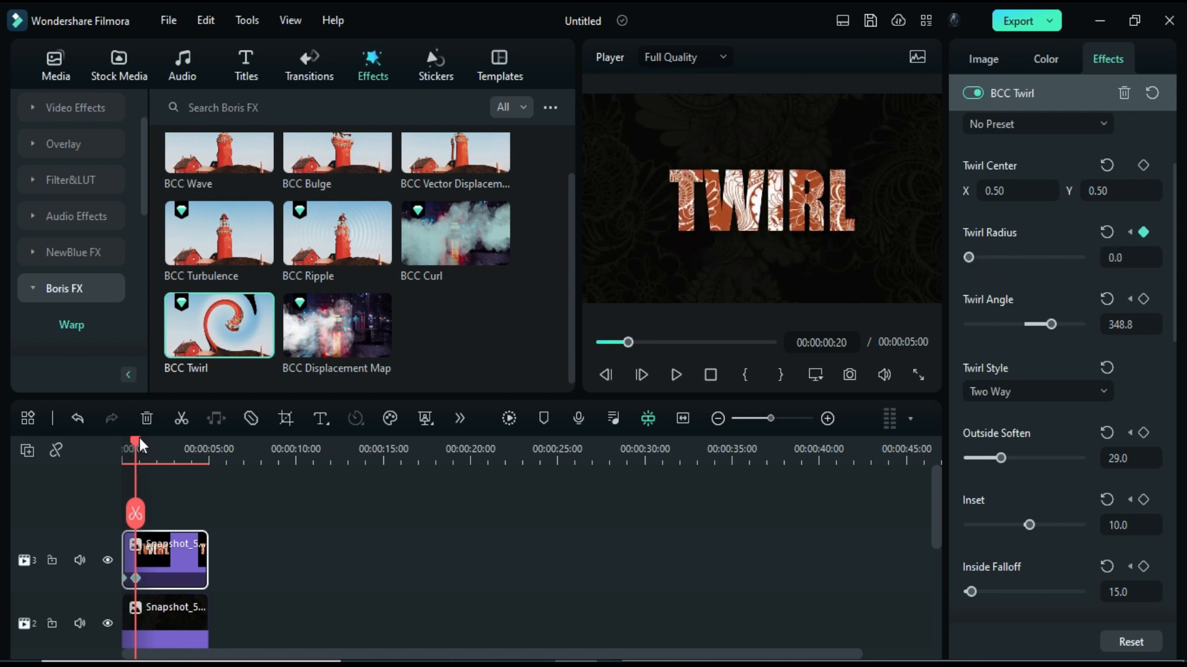
- Add a Twirl Radius keyframe on the TWIRL clip at 00:00:03:10 to hold the current value
left_click_drag(139, 438, 177, 469)
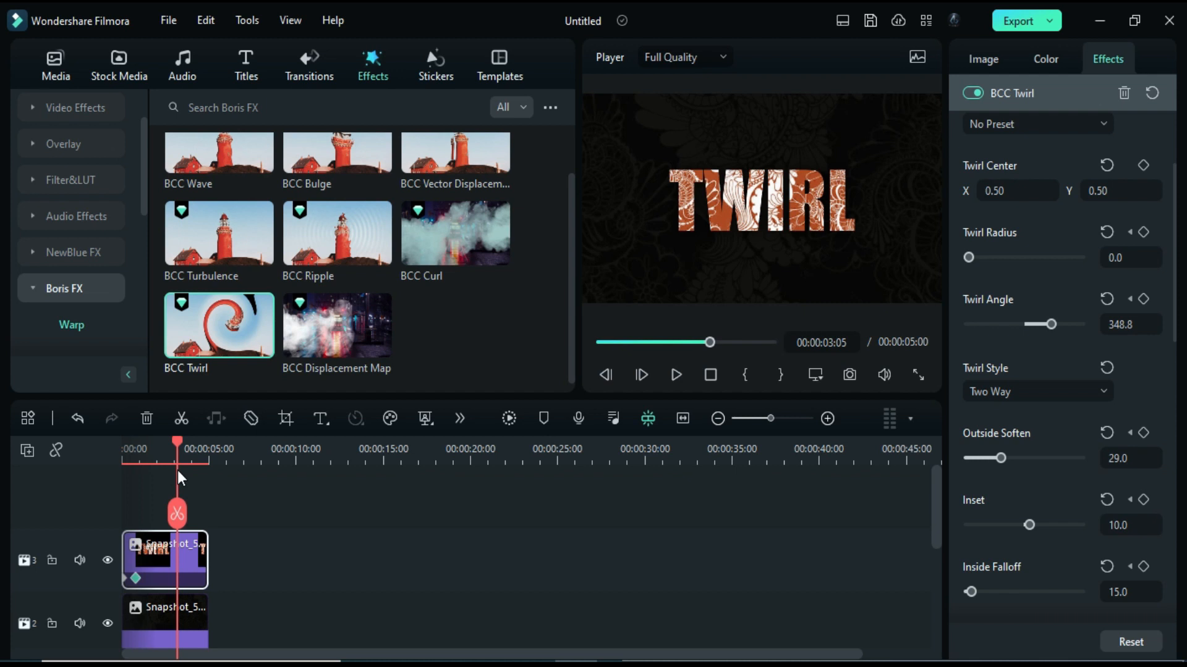
key("Right")
key("Right")
key("Right")
key("Right")
key("Right")
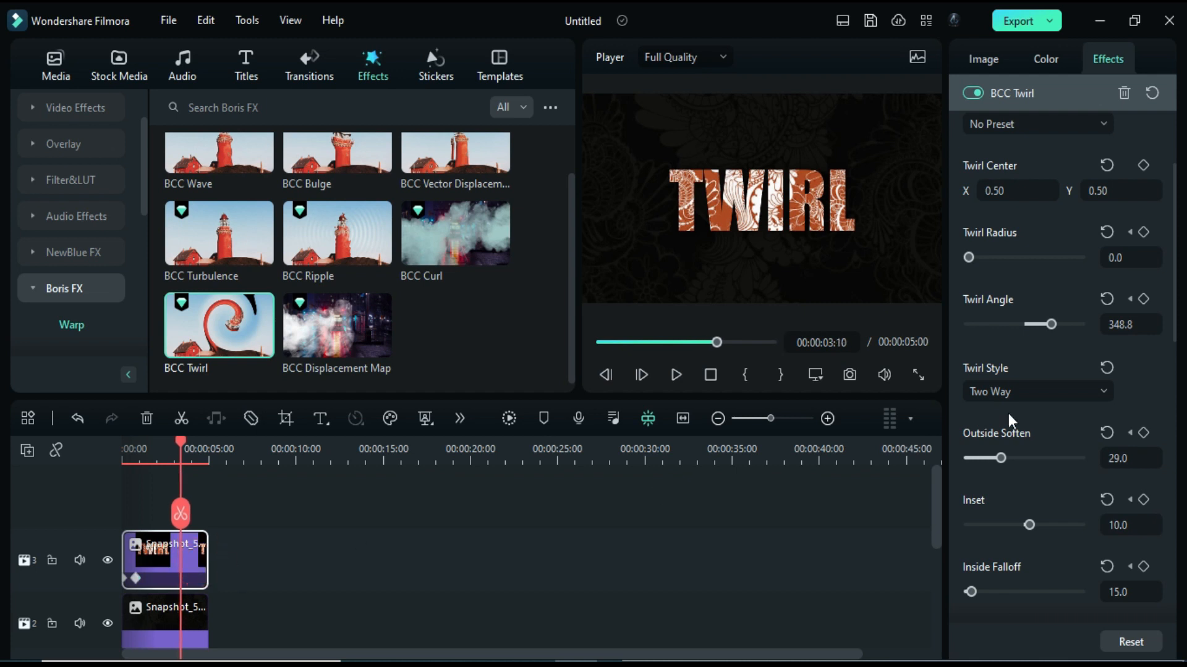
left_click(1144, 232)
- Set the TWIRL clip's Twirl Radius to 45 at 00:00:03:20
left_click_drag(180, 446, 190, 443)
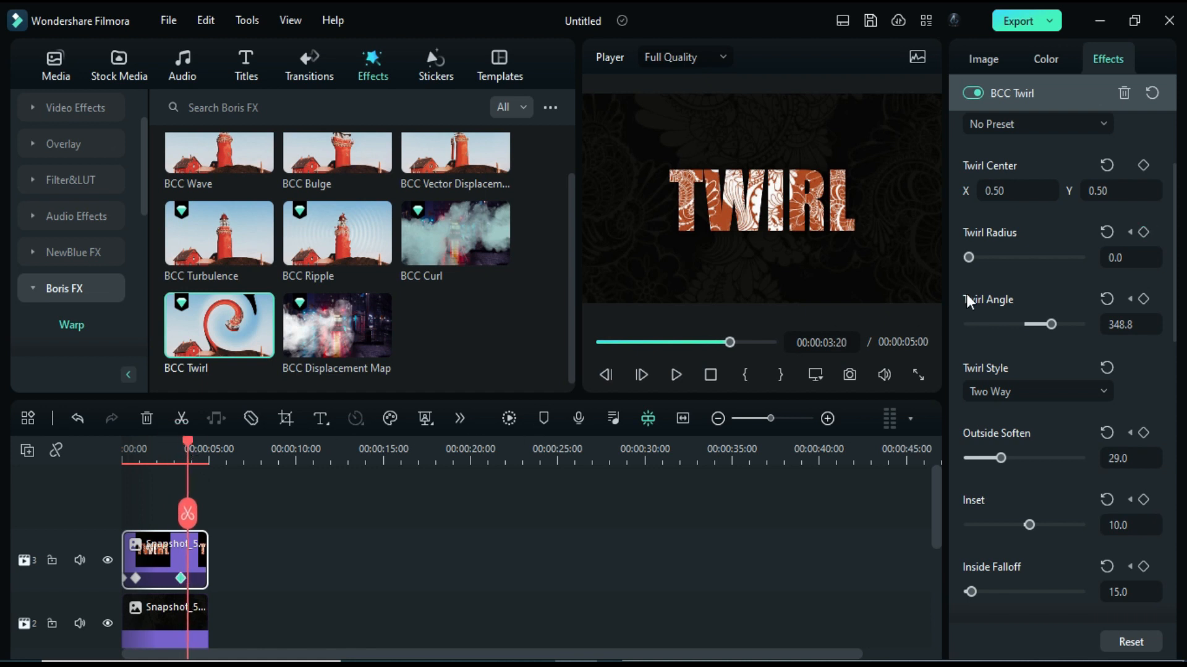
left_click(1125, 256)
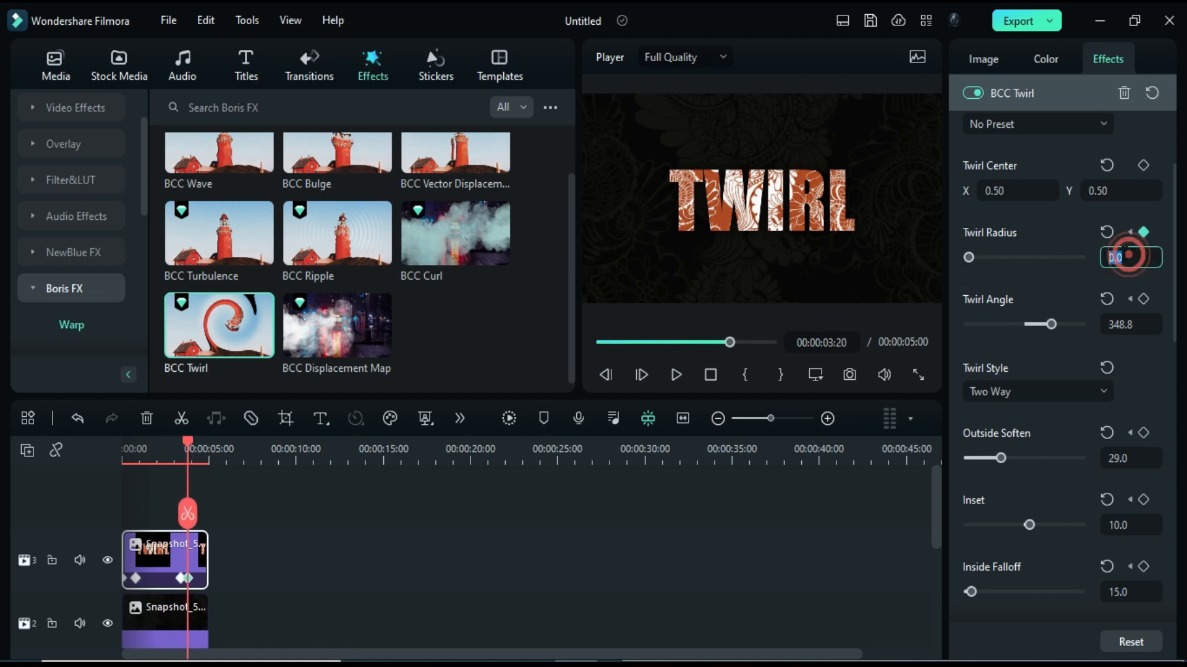
type("45")
key("Return")
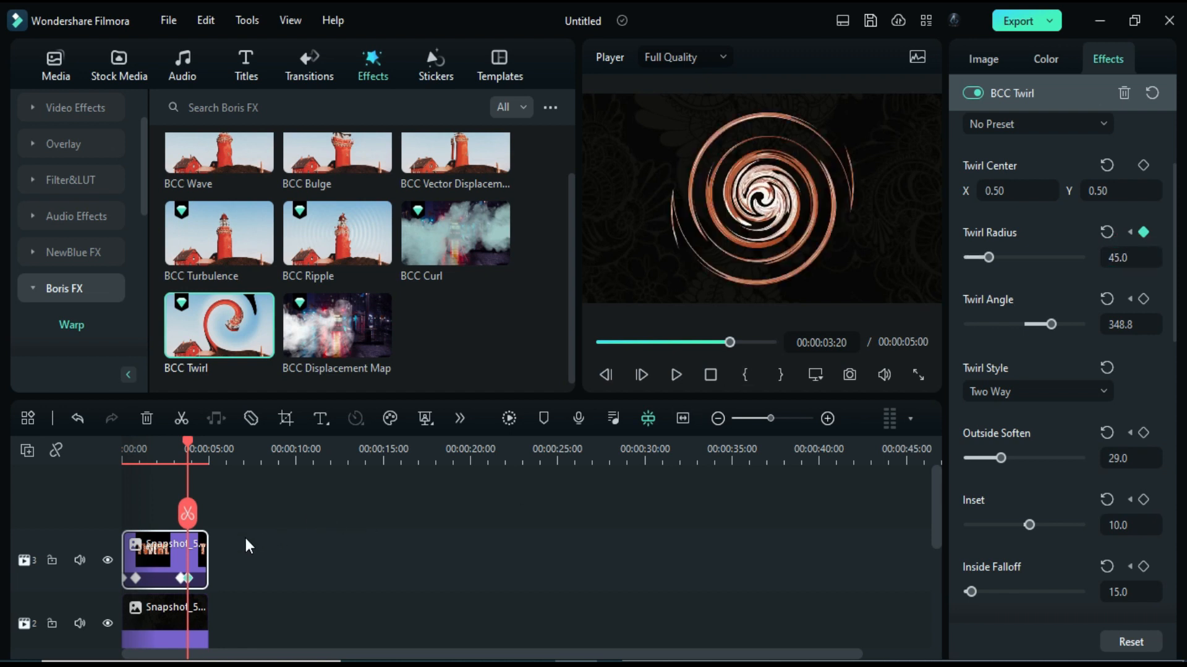
- Split the TWIRL clip at 00:00:03:20 and delete the part after the cut
left_click(187, 514)
left_click(199, 554)
key("Delete")
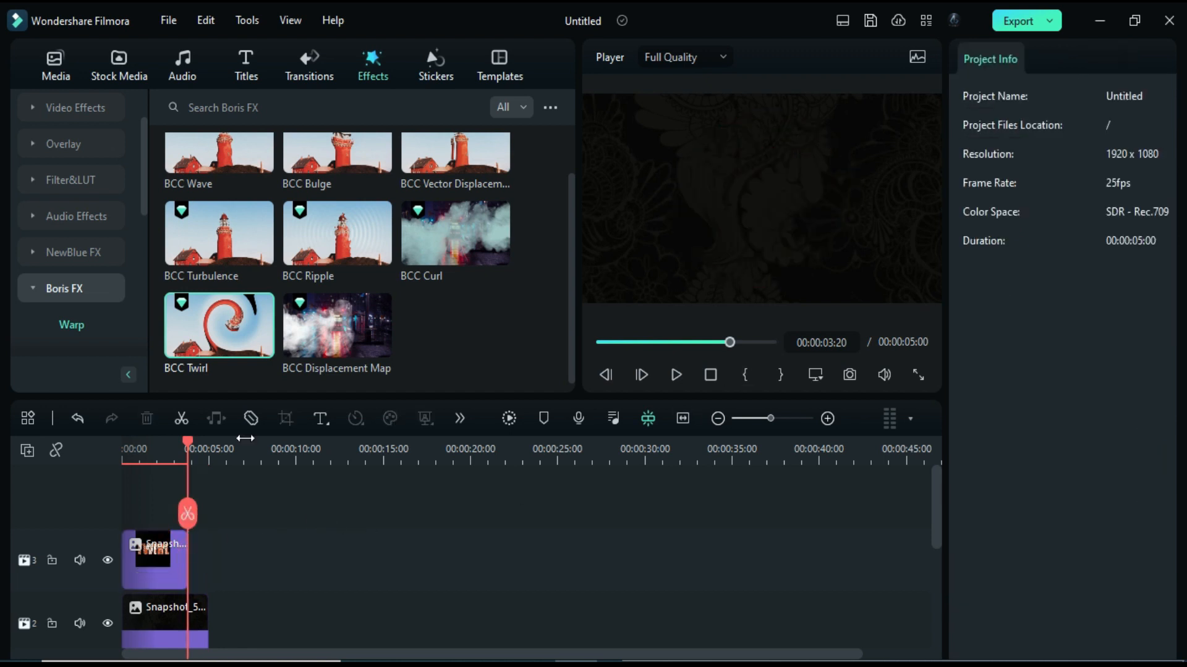
- Place the Snapshot_5843 EFFECT image directly after the TWIRL clip and apply the BCC Twirl effect to it
left_click(46, 76)
left_click_drag(372, 191, 201, 552)
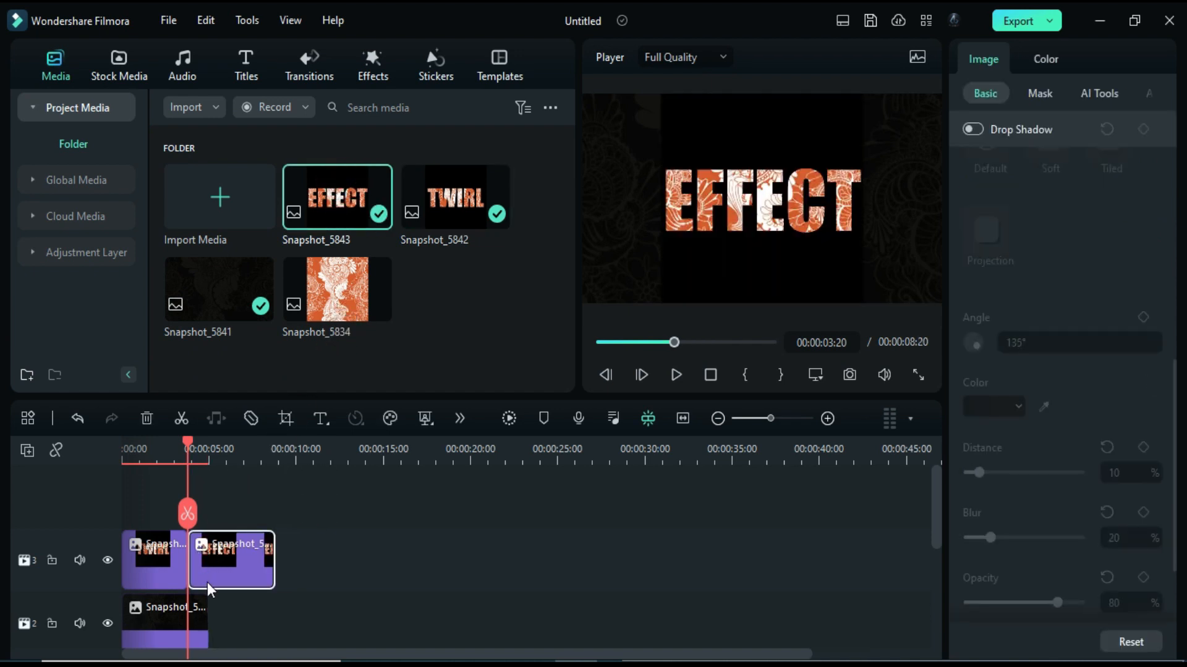
left_click(369, 68)
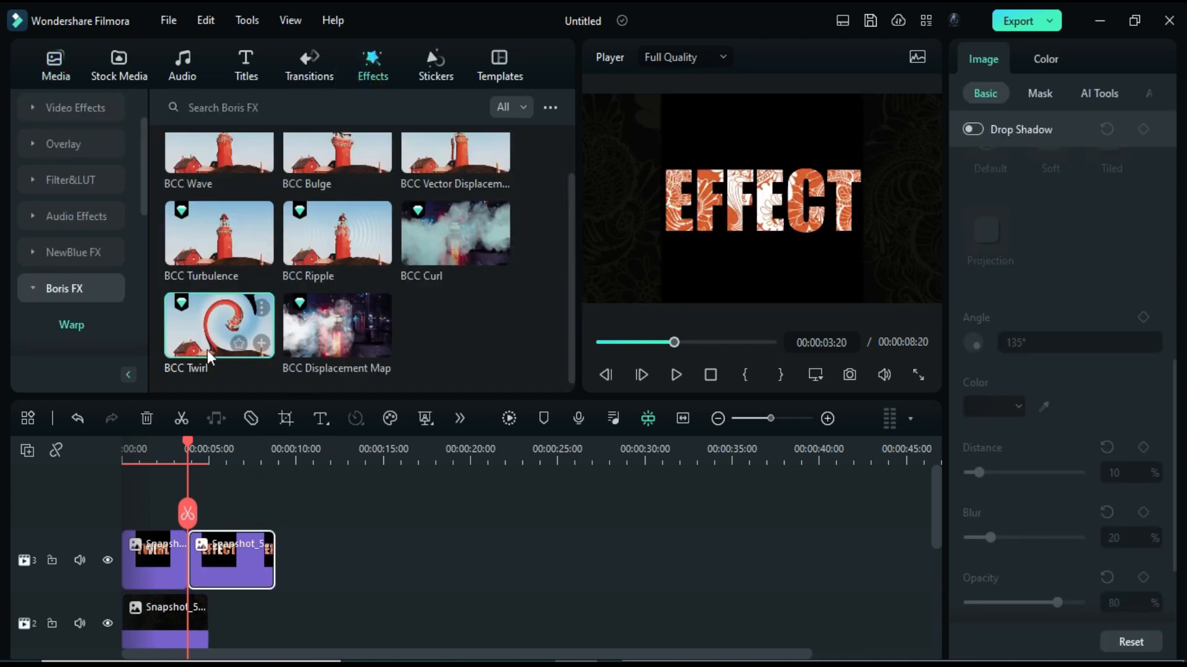
left_click_drag(260, 343, 230, 559)
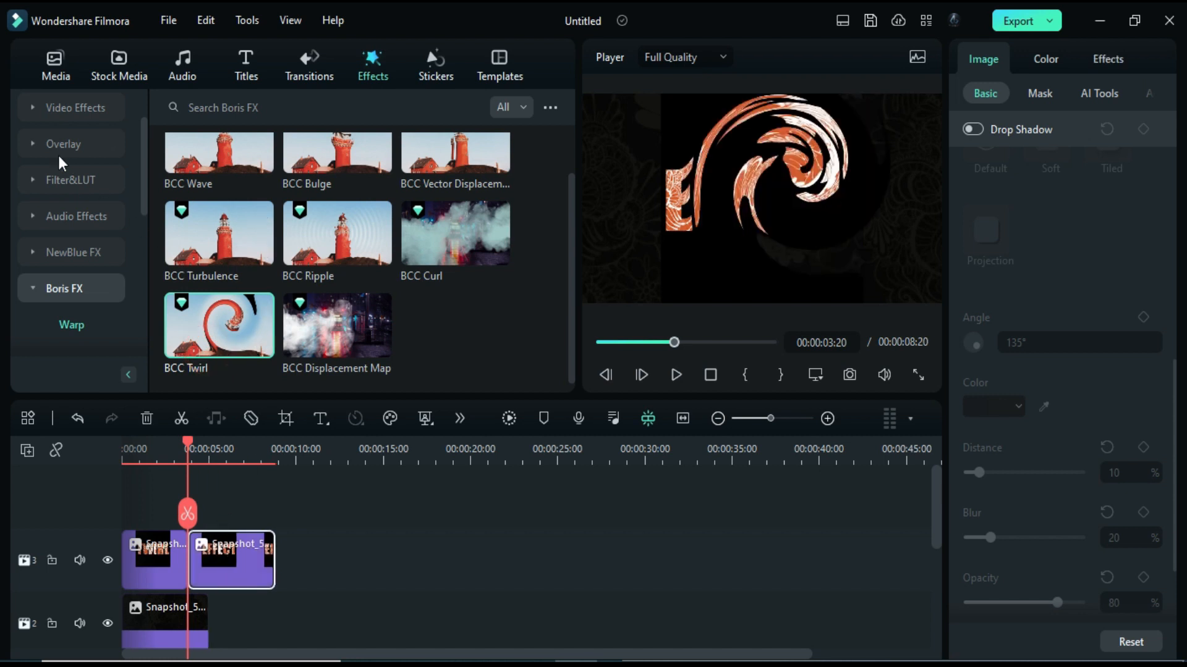
- Apply the downloaded Remove Black BG effect to the EFFECT clip
scroll(52, 164, "up", 2)
left_click(58, 108)
left_click(74, 180)
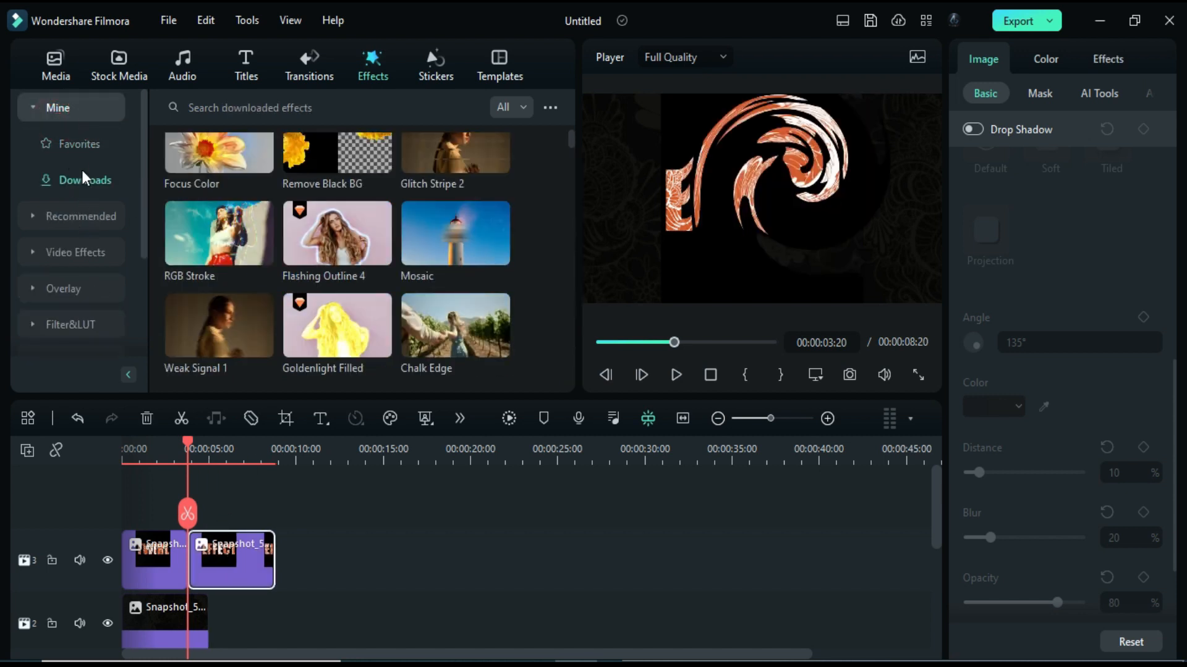
left_click_drag(336, 154, 229, 554)
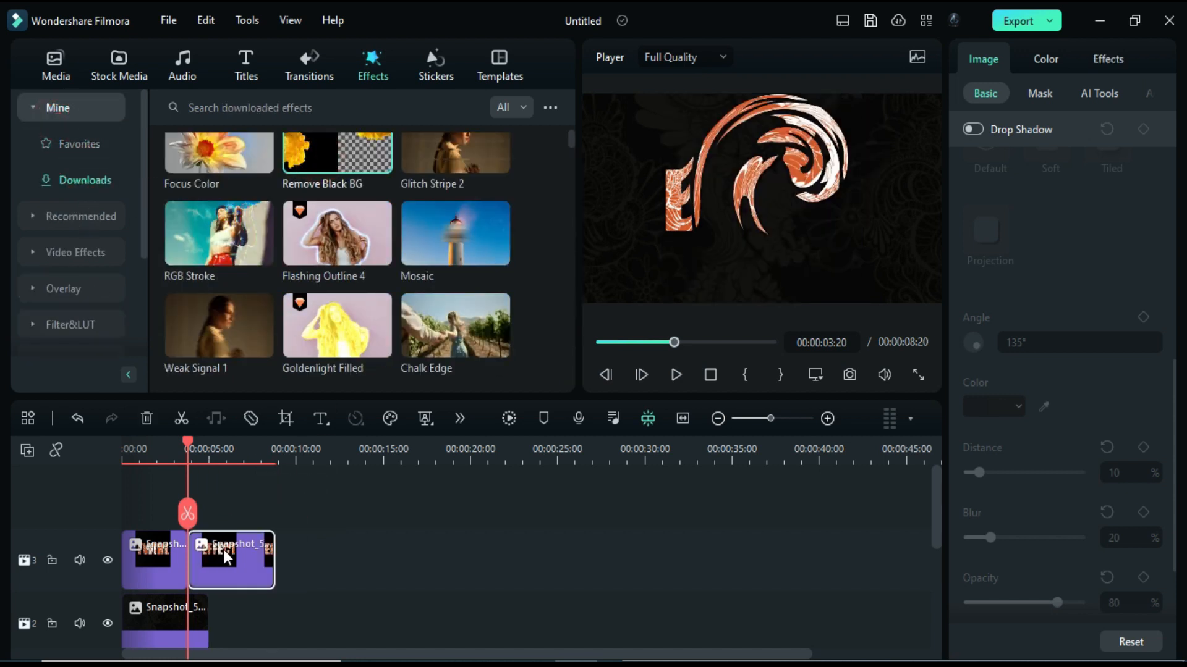
- Enable a black drop shadow on the EFFECT clip with an angle of 100° and a distance of 5%
left_click(973, 129)
double_click(1017, 343)
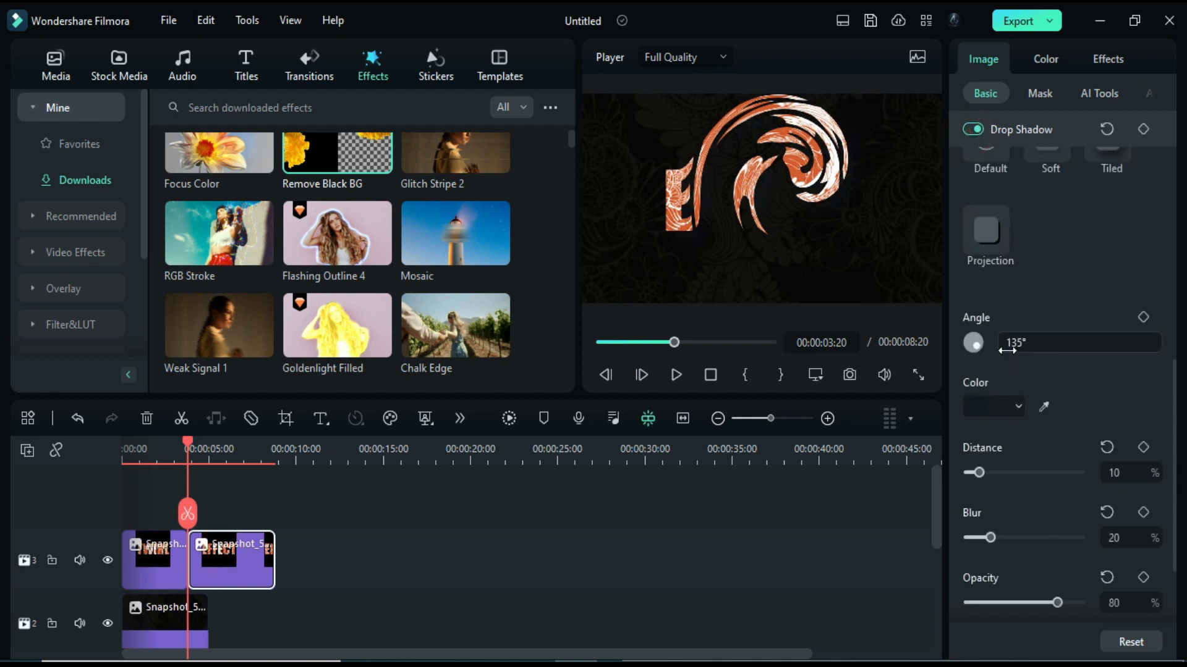
type("100")
left_click(992, 406)
left_click(975, 525)
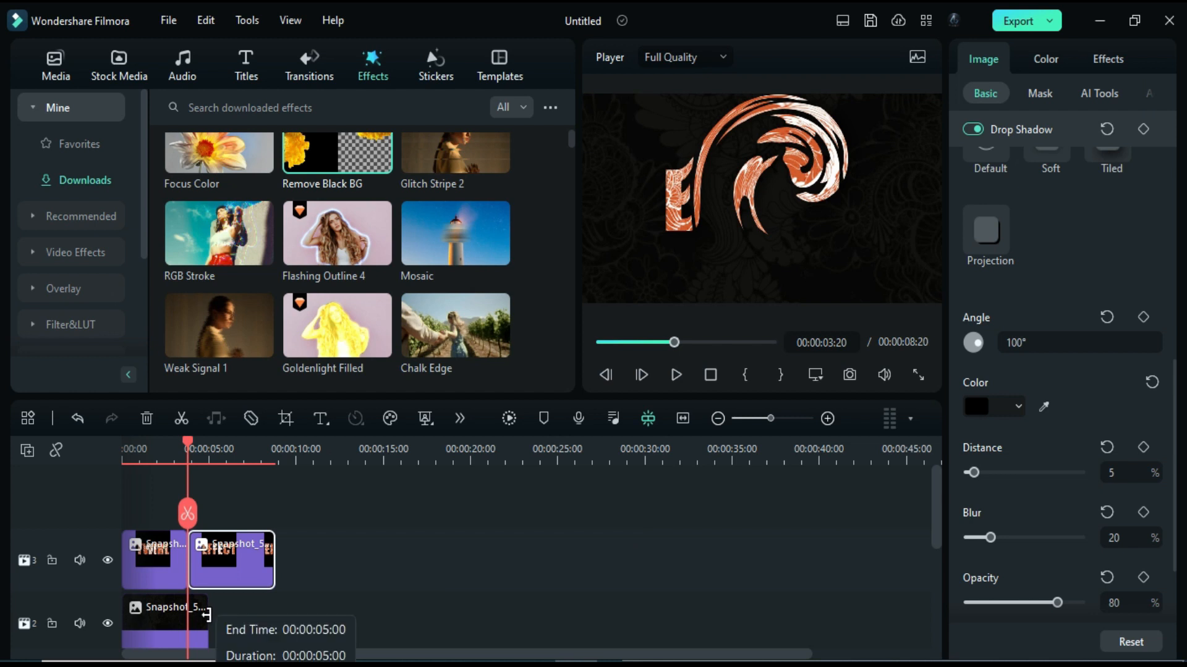
- Extend the Snapshot_5841 background beneath the EFFECT clip and trim both clips to end at 00:00:07:20
left_click_drag(209, 618, 275, 612)
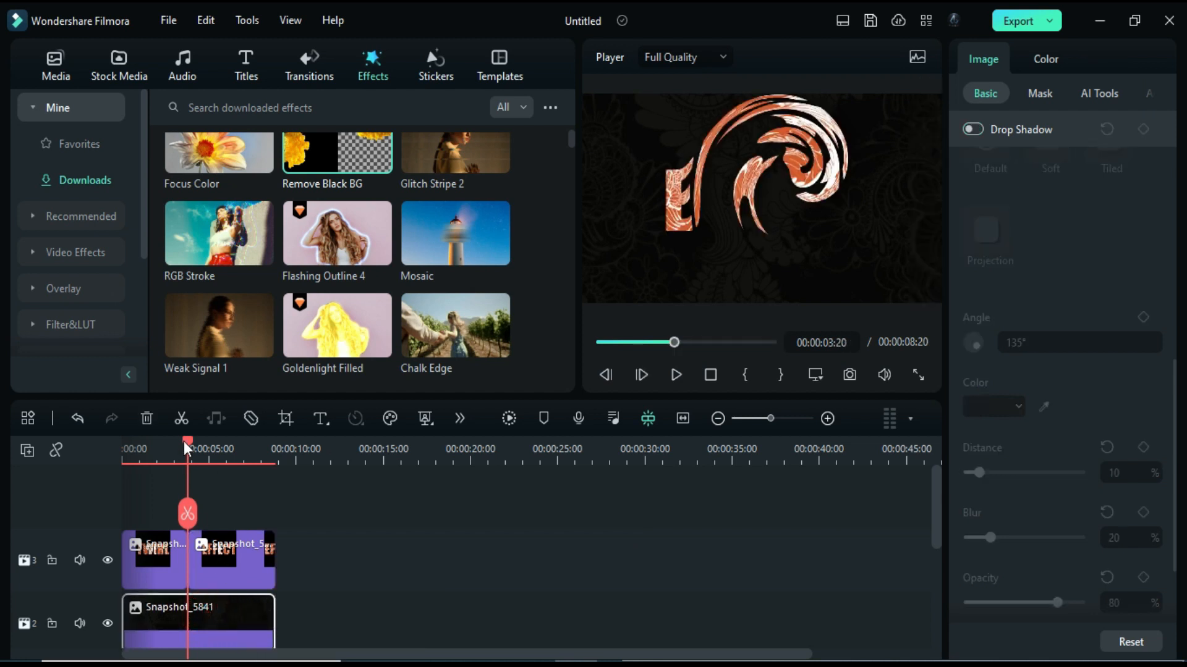
left_click_drag(184, 442, 258, 497)
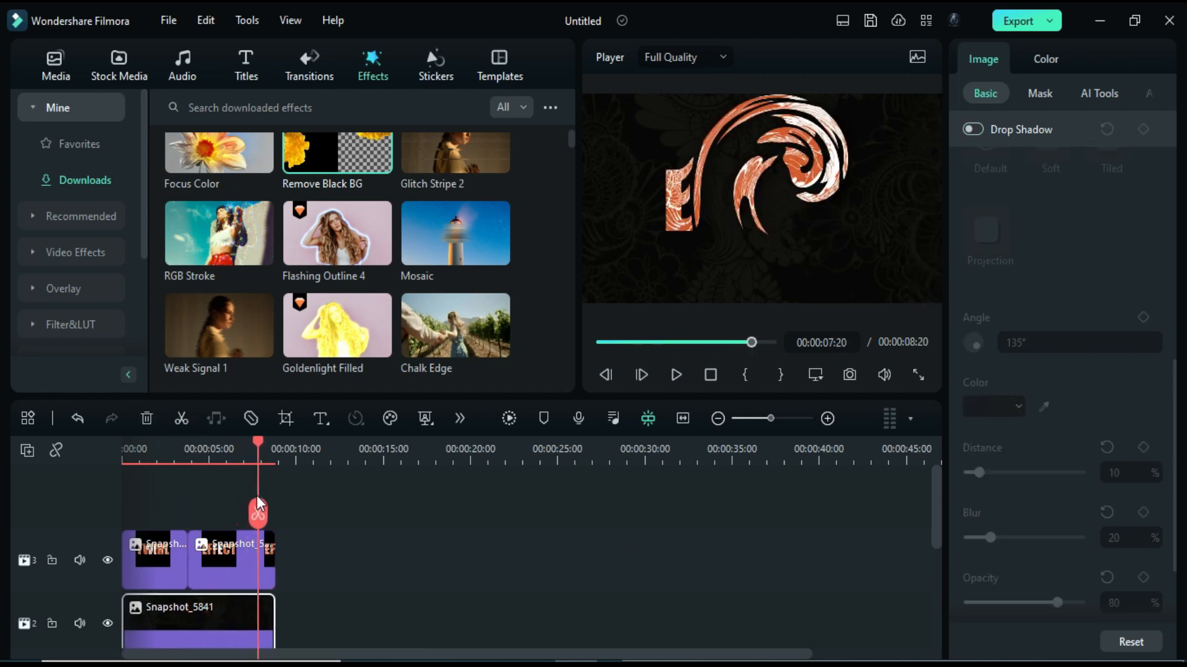
left_click_drag(273, 557, 258, 560)
left_click_drag(273, 617, 257, 615)
- At 00:00:03:20, set the EFFECT clip's Twirl Center to X 0.50 and Y 0.50
left_click(212, 569)
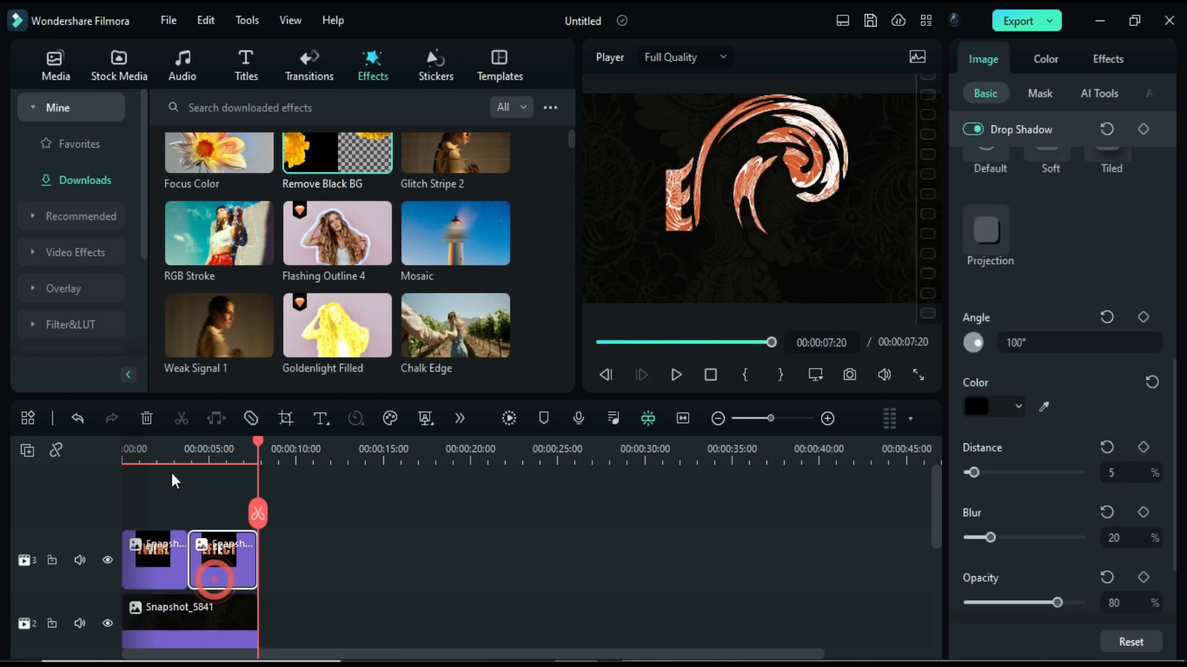
left_click_drag(193, 448, 188, 449)
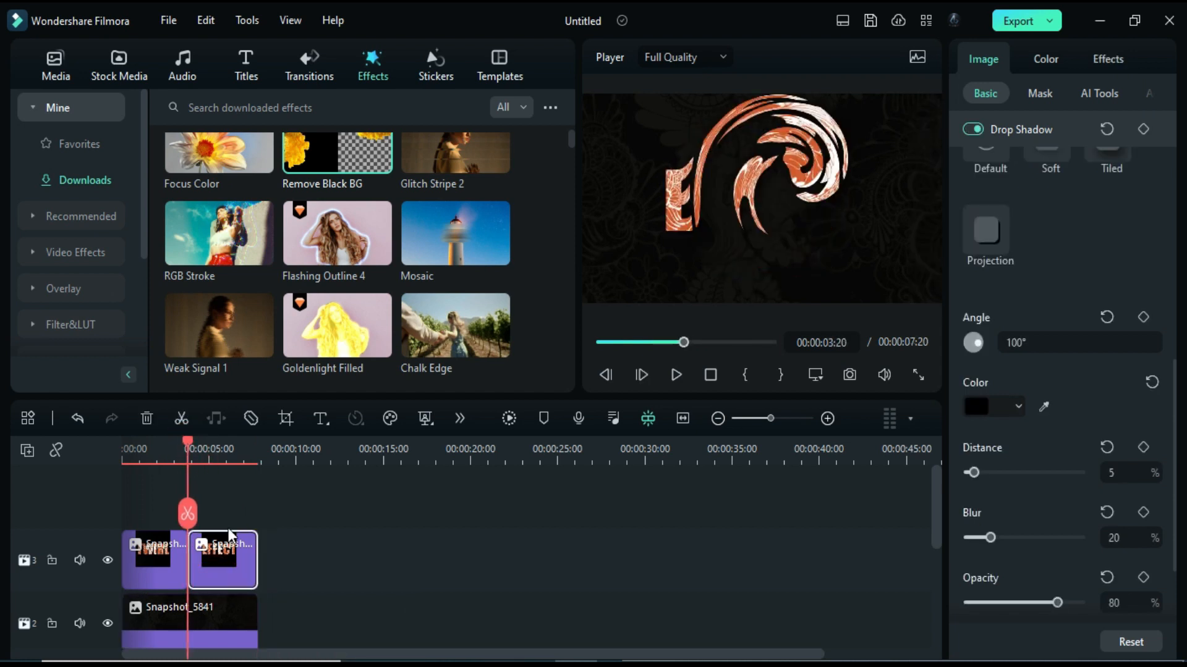
left_click(1104, 59)
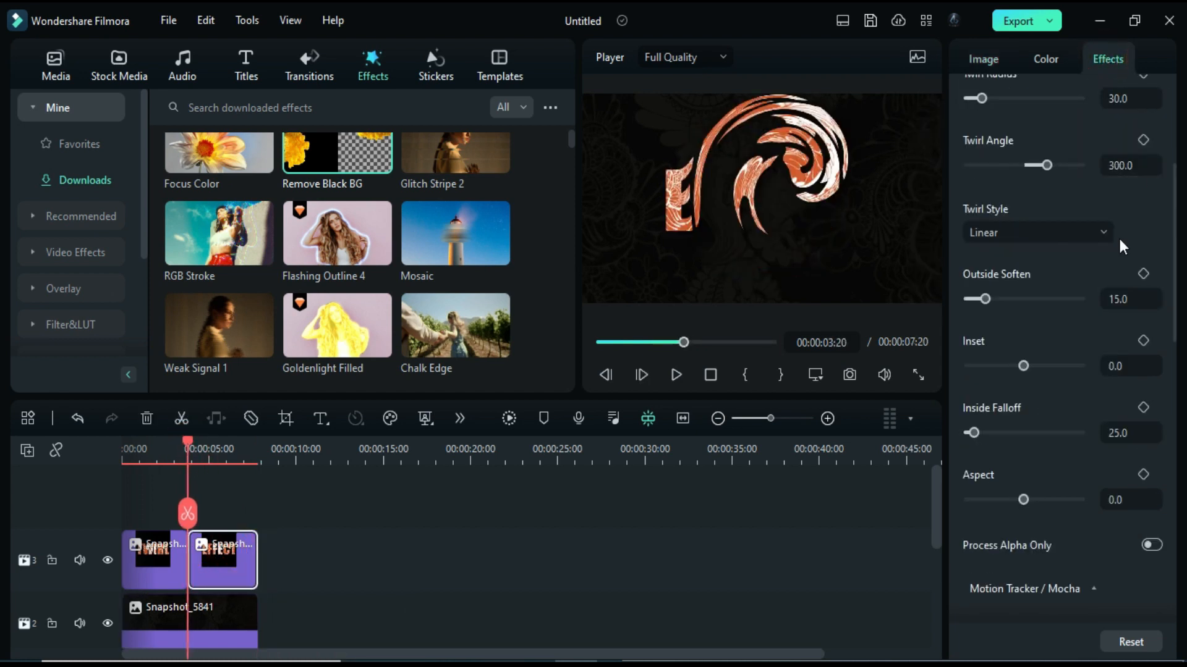
scroll(1119, 238, "up", 3)
left_click(1024, 202)
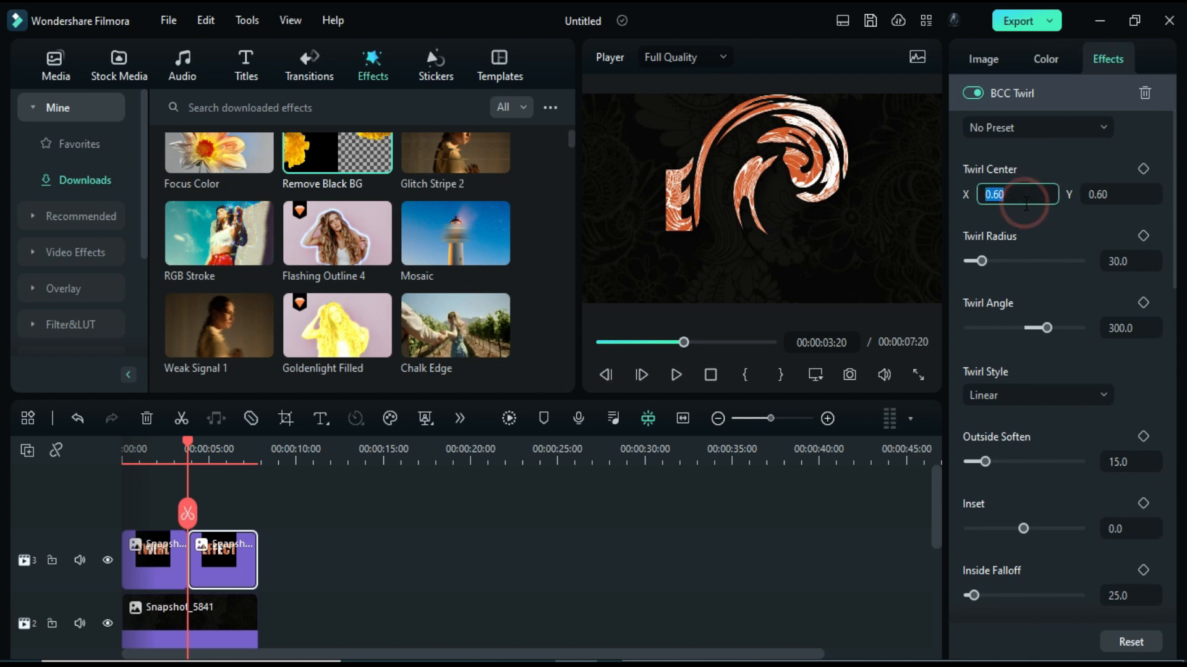
type(".5")
key("Tab")
type(".5")
key("Tab")
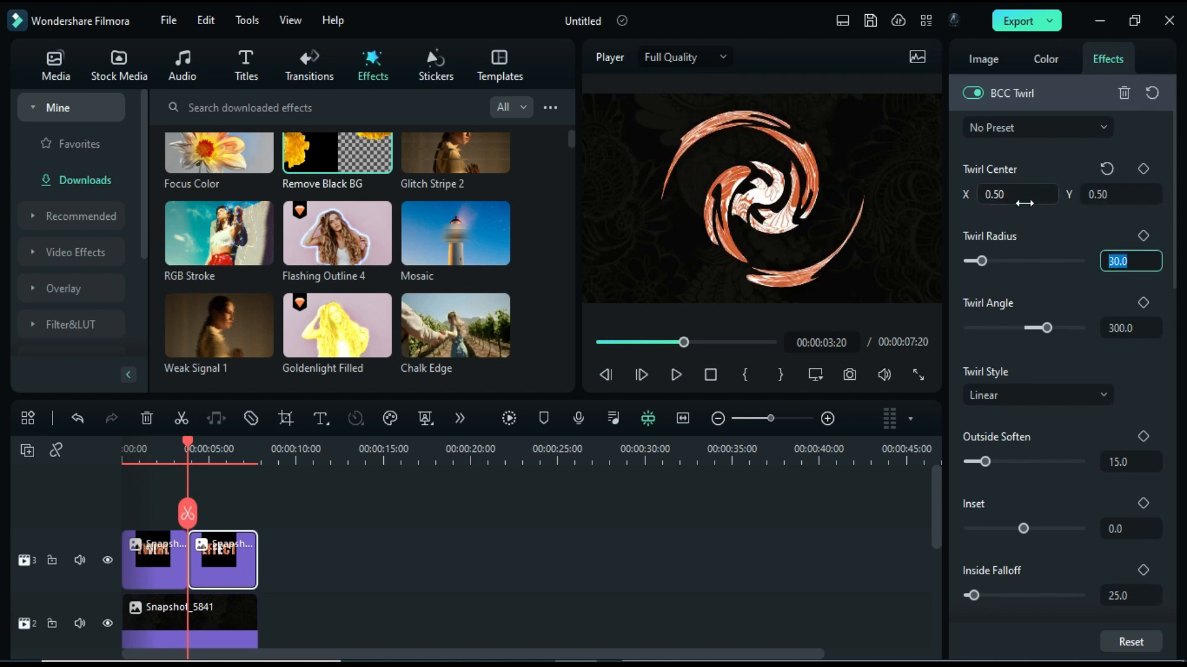
- Set the EFFECT clip's Twirl Radius to 45 and its Twirl Angle to 427
type("45")
key("Tab")
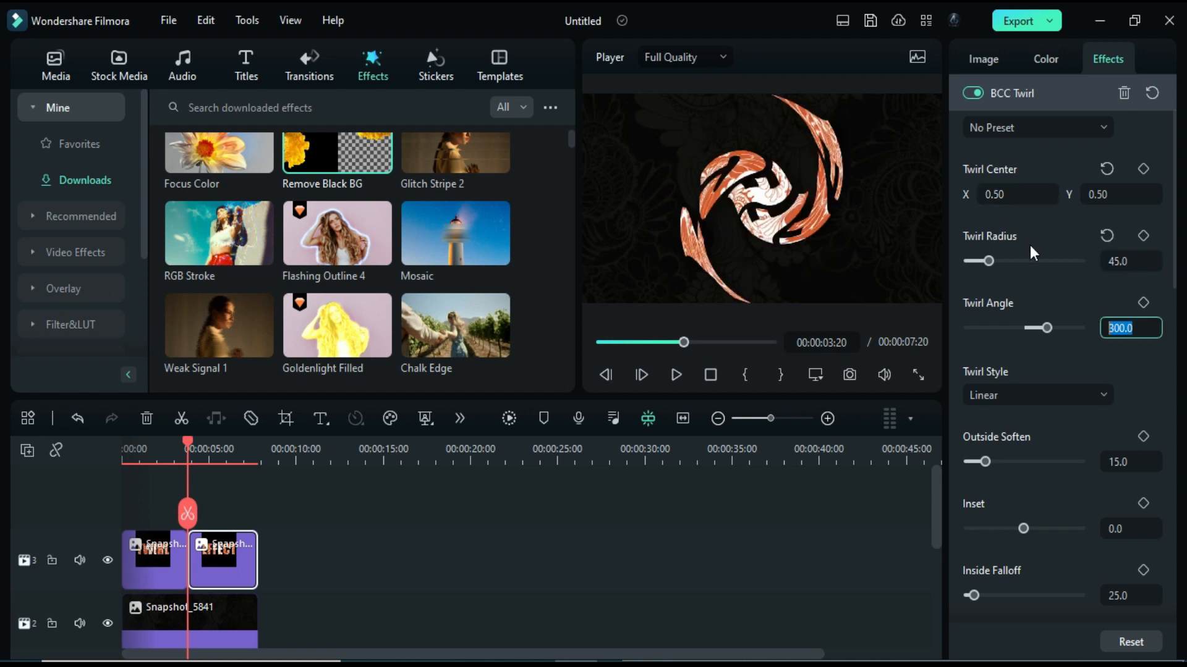
type("427")
key("Return")
- Set the EFFECT clip's Twirl Style to Two Way and its Outside Soften to 30
left_click(1073, 396)
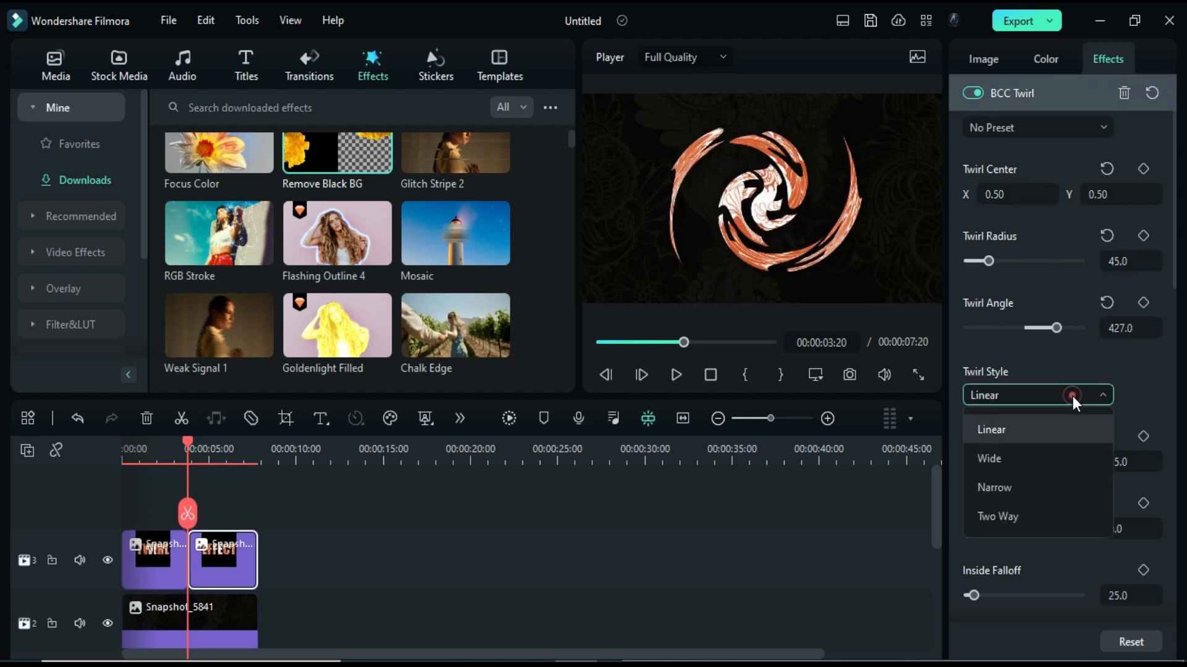
left_click(1060, 516)
left_click(1125, 463)
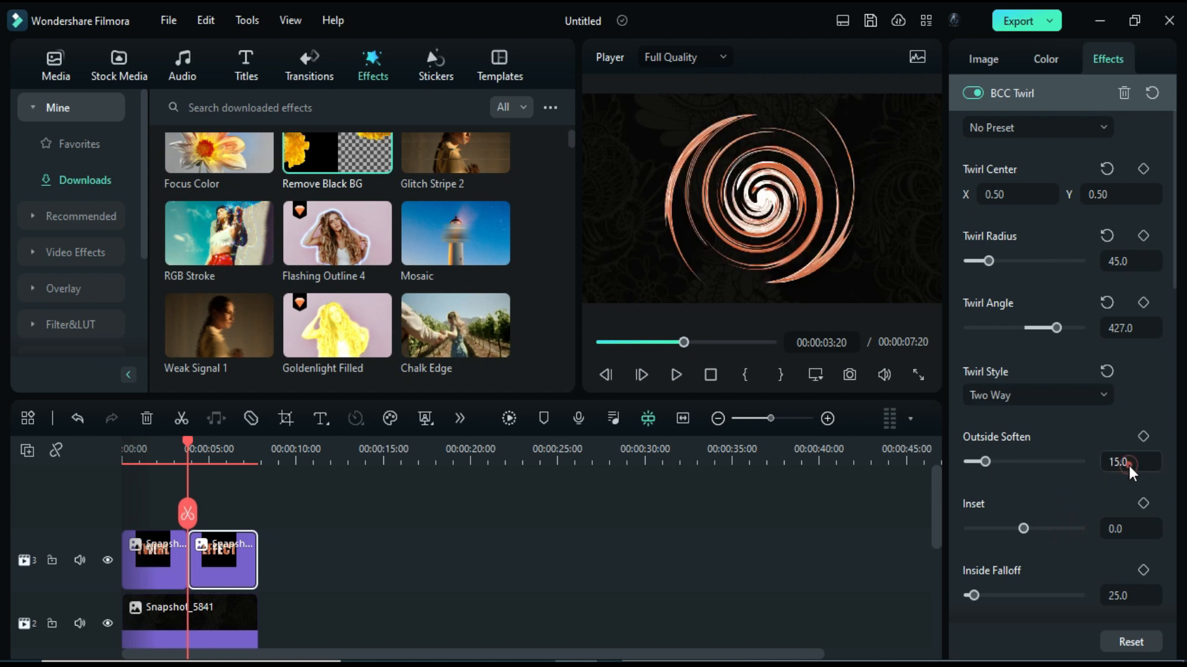
type("30")
key("Tab")
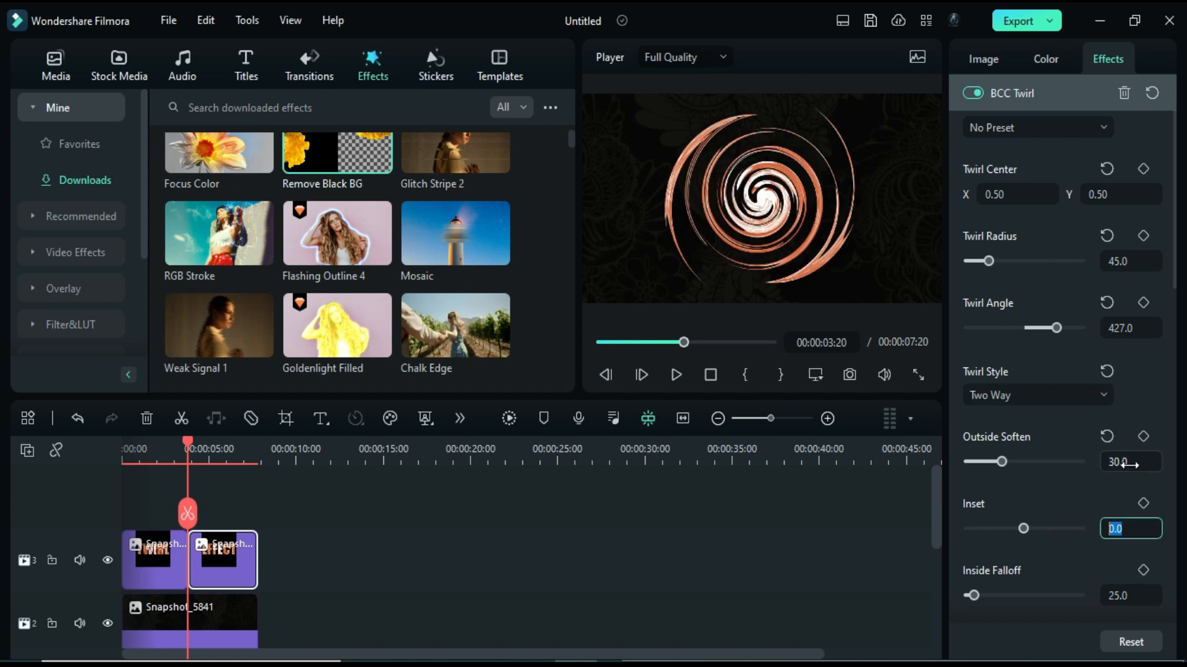
- Set the EFFECT clip's twirl Inset to 10 and its Inside Falloff to 12
type("10")
key("Tab")
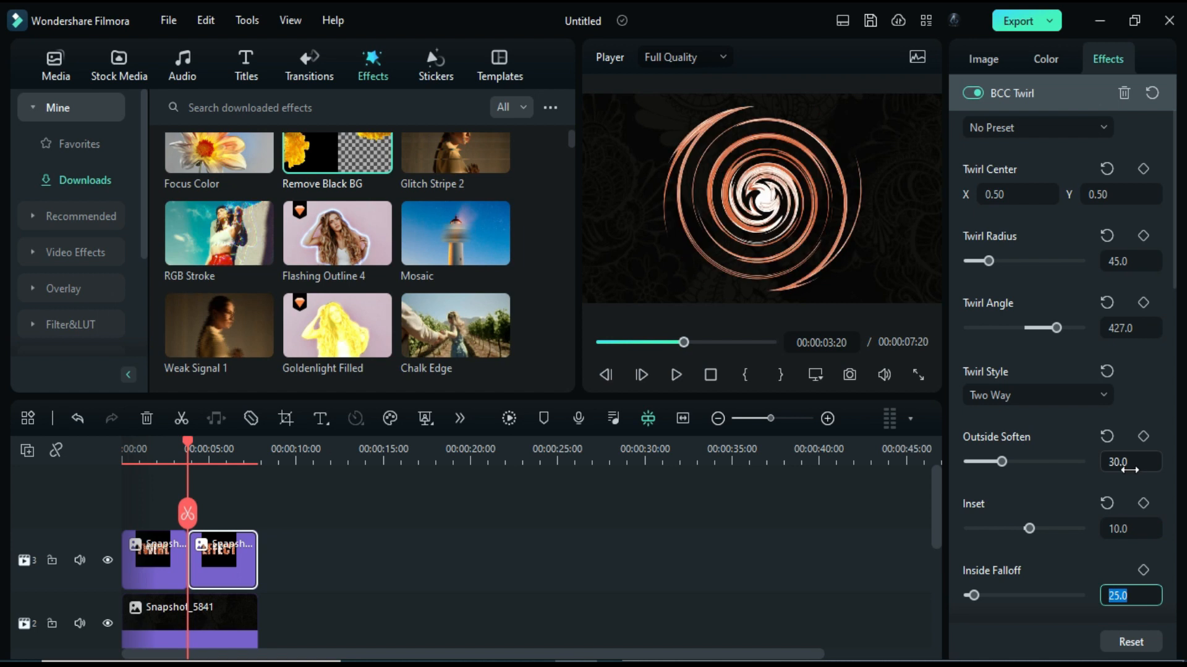
type("12")
key("Return")
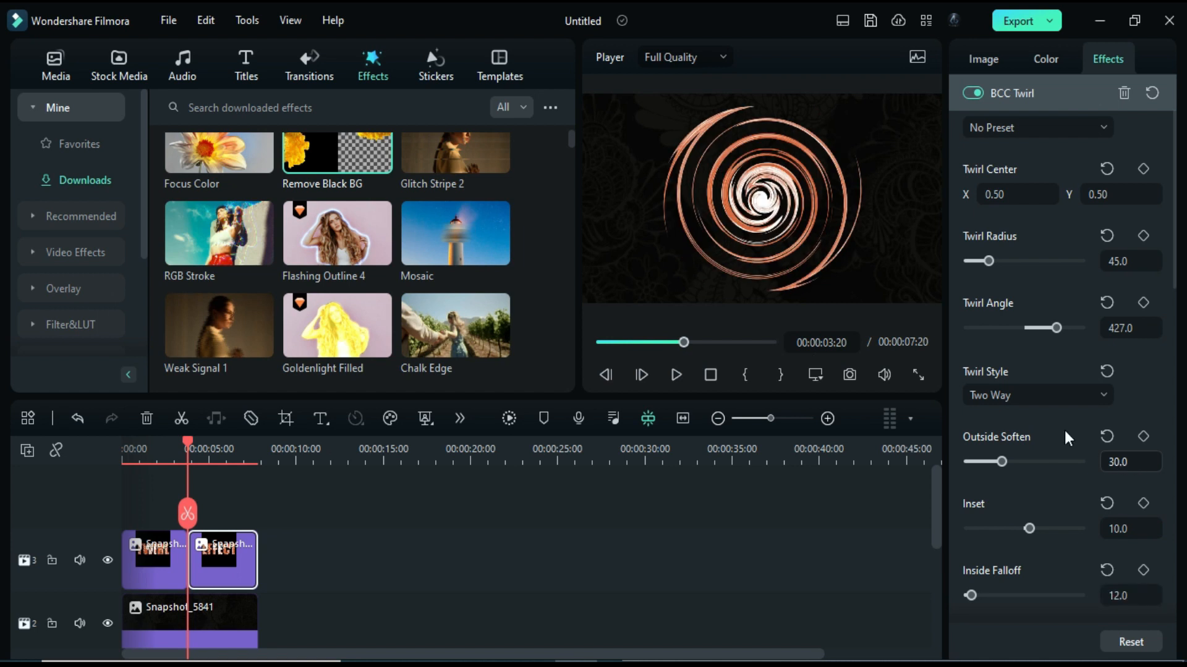
- Add keyframes at 00:00:03:20 for the EFFECT clip's Inside Falloff, Inset, Outside Soften and Twirl Radius
left_click(1143, 569)
left_click(1144, 503)
left_click(1144, 436)
scroll(1131, 433, "up", 1)
left_click(1143, 289)
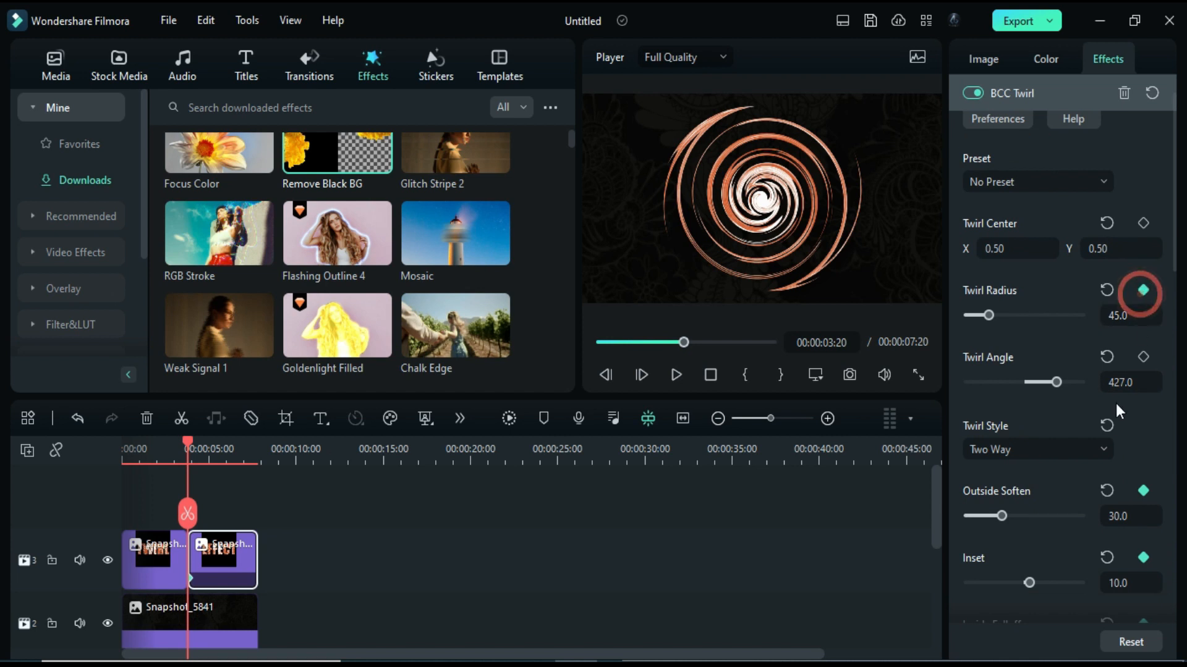
- Keyframe the EFFECT clip's Twirl Radius to 0 at 00:00:04:15 and hold it with another keyframe at 00:00:07:00
left_click_drag(194, 441, 202, 448)
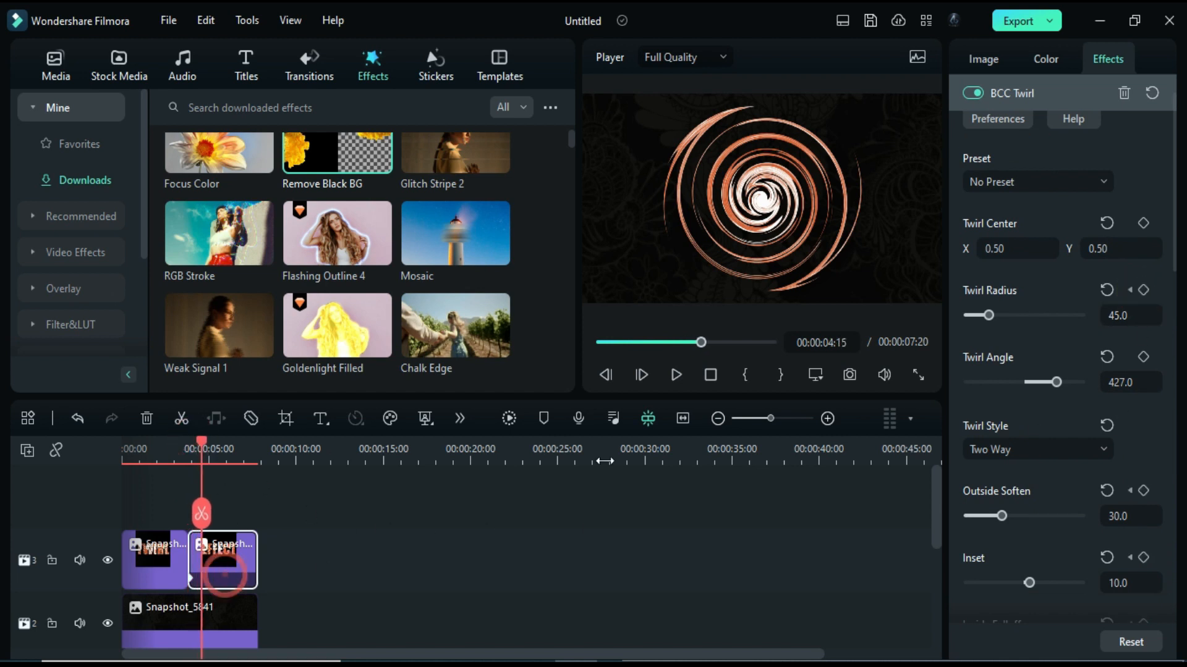
left_click_drag(989, 315, 967, 315)
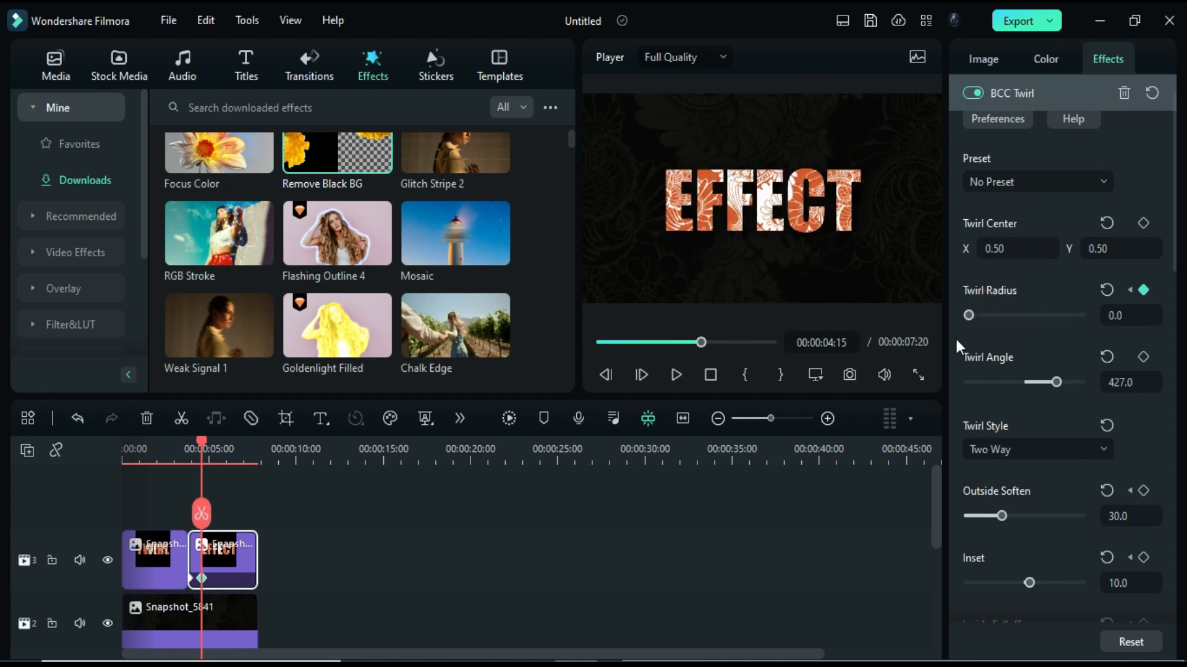
left_click_drag(200, 443, 243, 479)
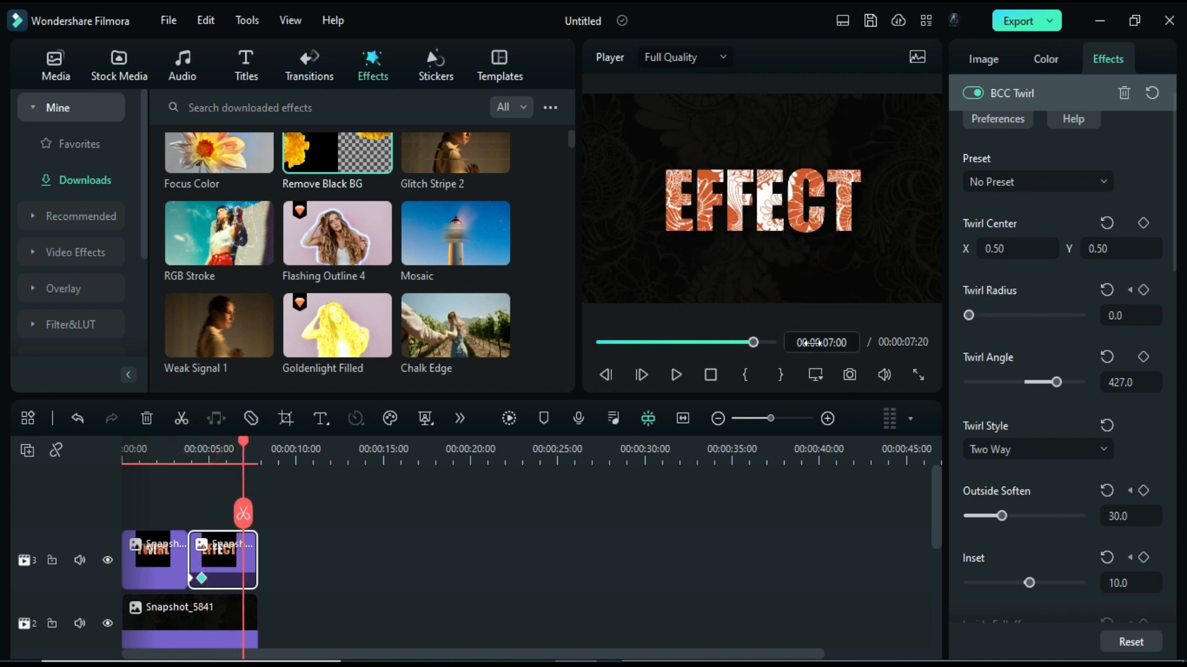
left_click(1143, 290)
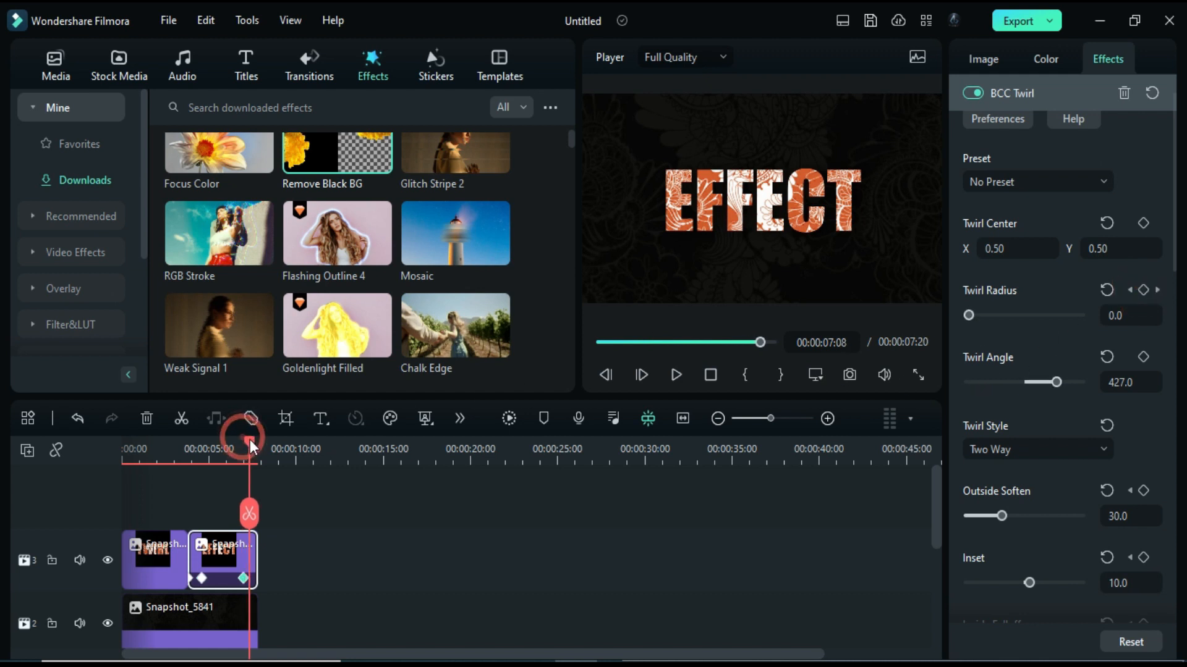
- Keyframe the EFFECT clip's Twirl Radius to about 17.6 near its end and move that keyframe to the clip's end at 00:00:07:20
left_click_drag(249, 441, 256, 446)
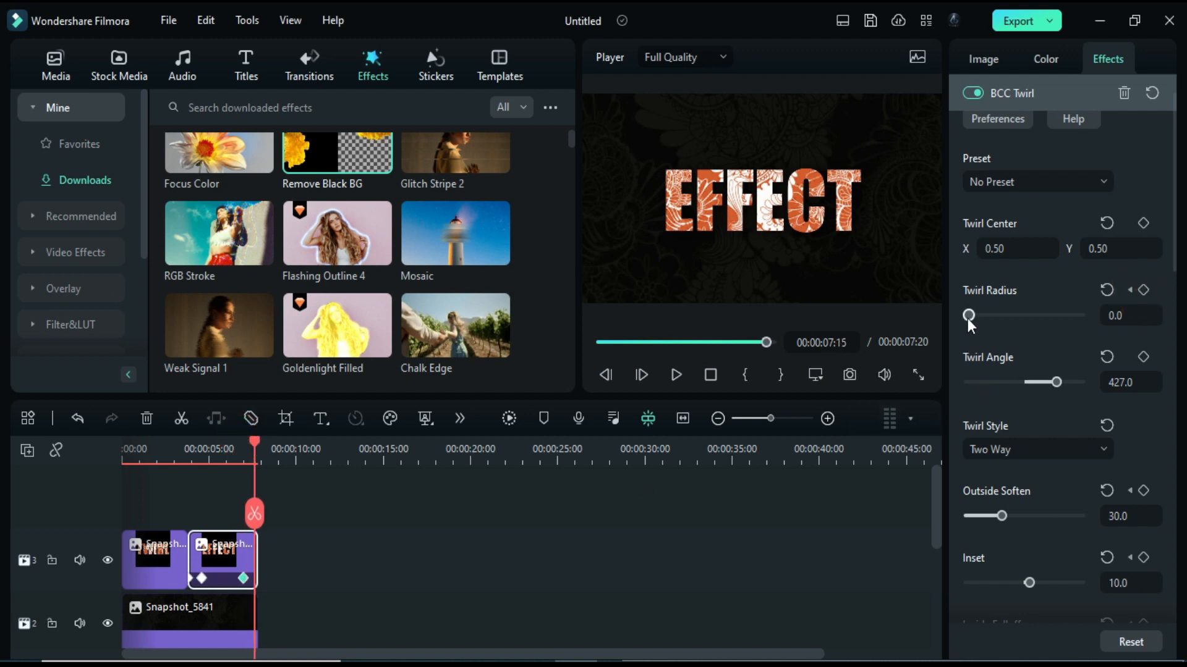
left_click_drag(968, 316, 976, 317)
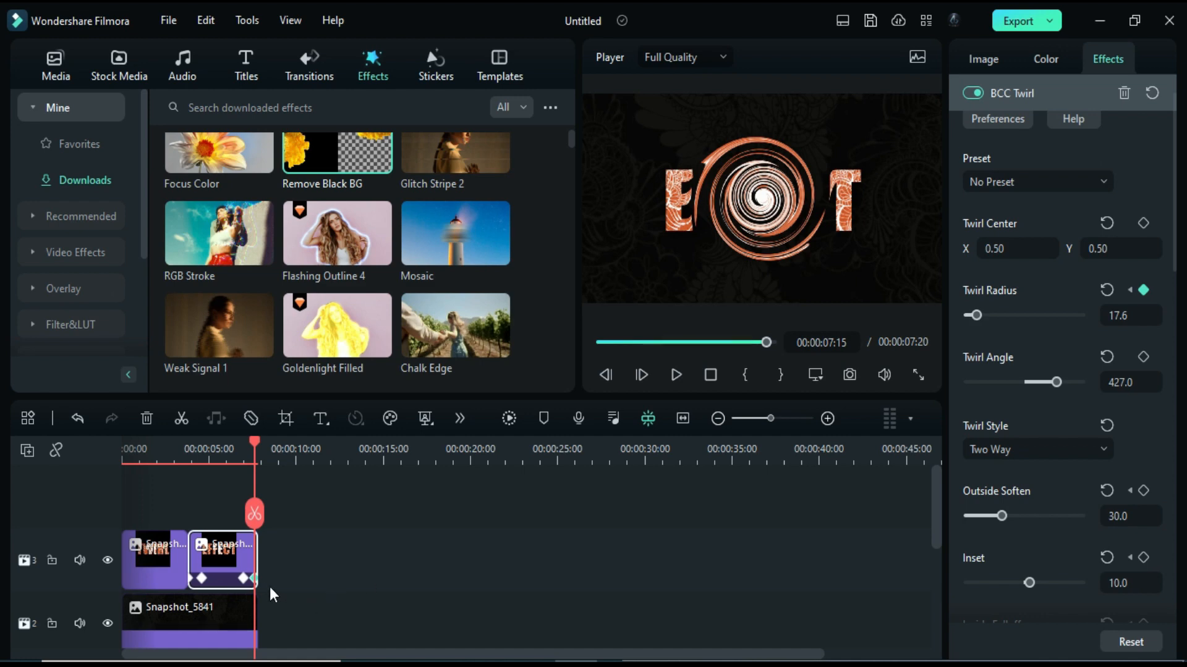
left_click_drag(254, 579, 259, 579)
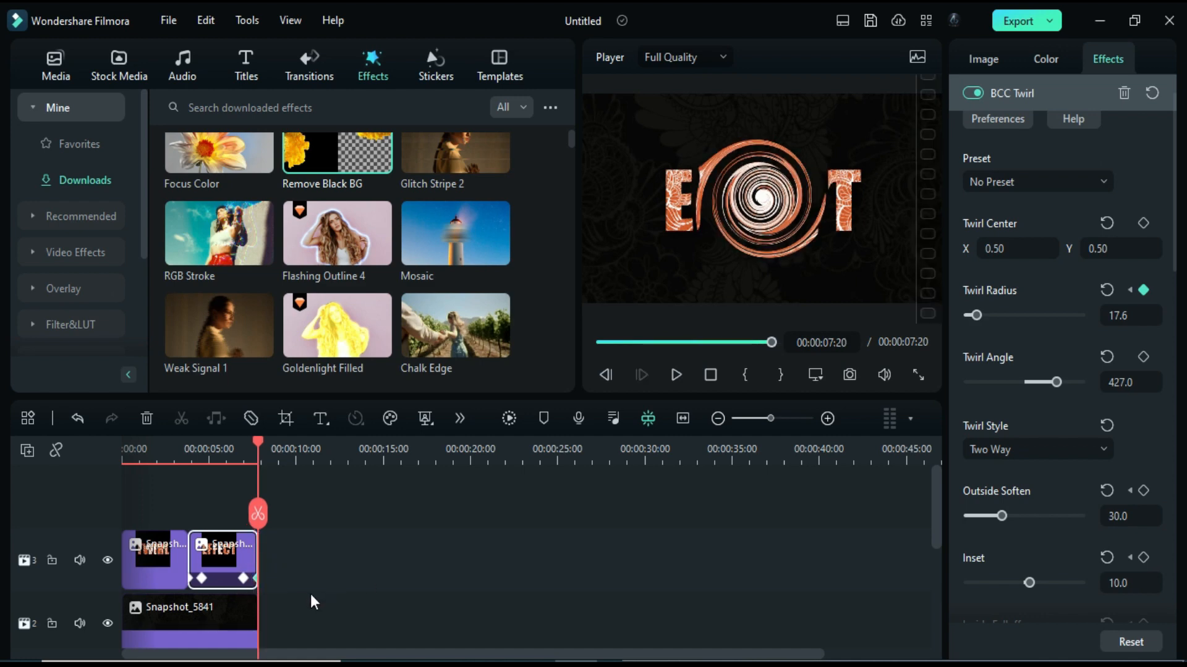
- Render the timeline preview and play the whole twirl text animation from the beginning
left_click(519, 410)
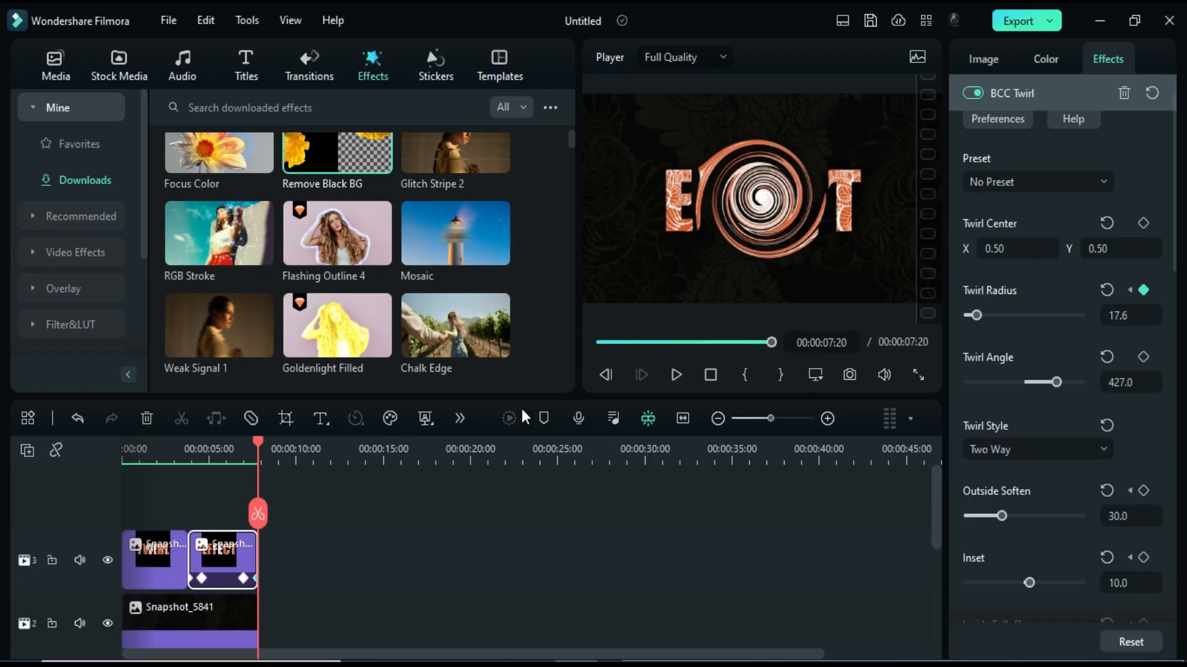
left_click(712, 375)
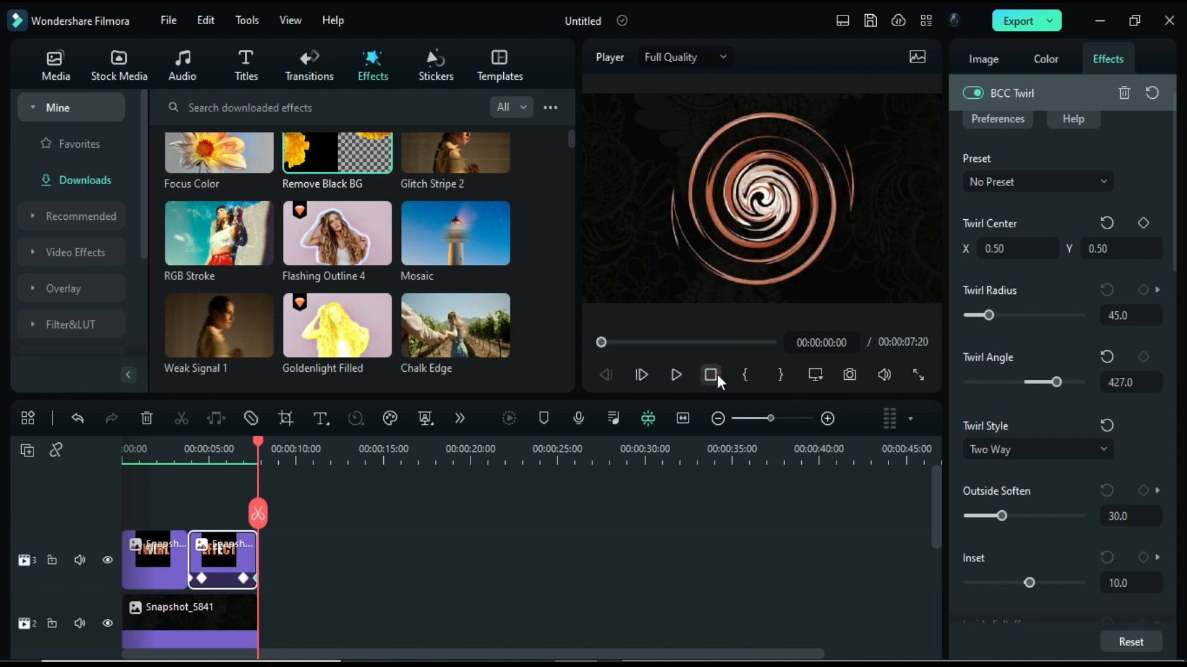
left_click(679, 374)
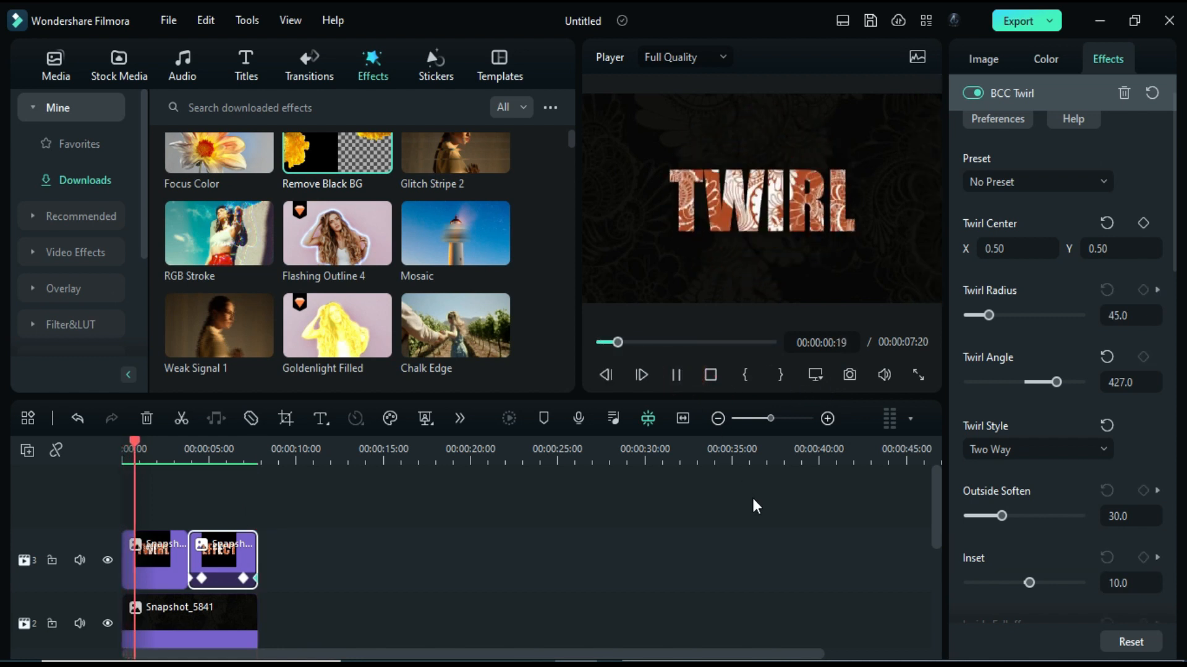